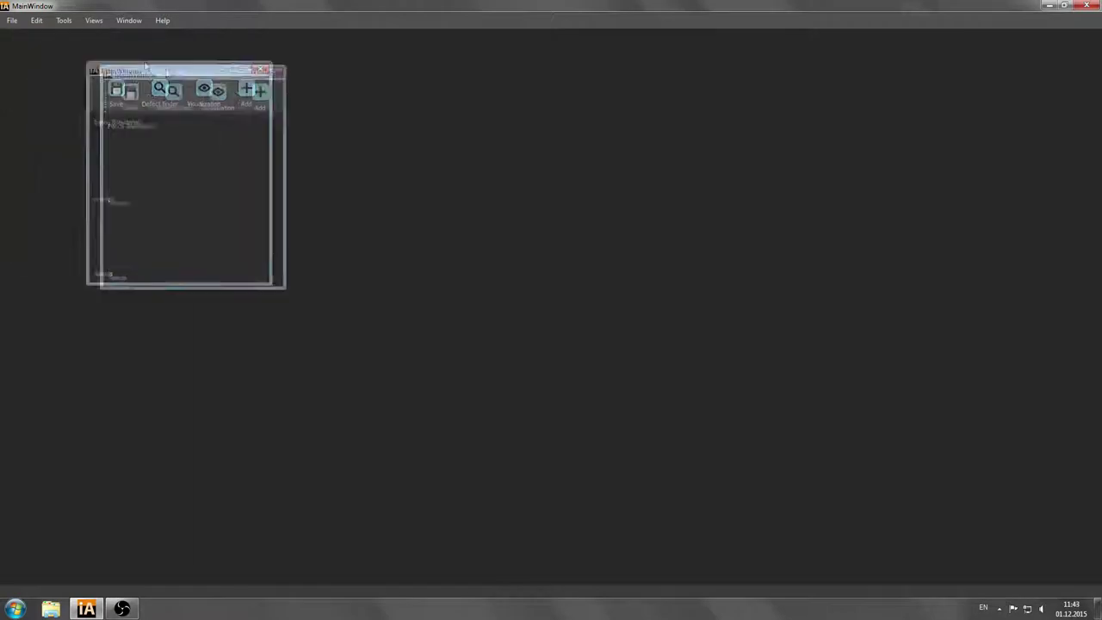
Step: Enlarge the project window and add the scan 0N_ROI.mhd from the 0N folder of 4DCT_dataset
left_click_drag(307, 296, 839, 463)
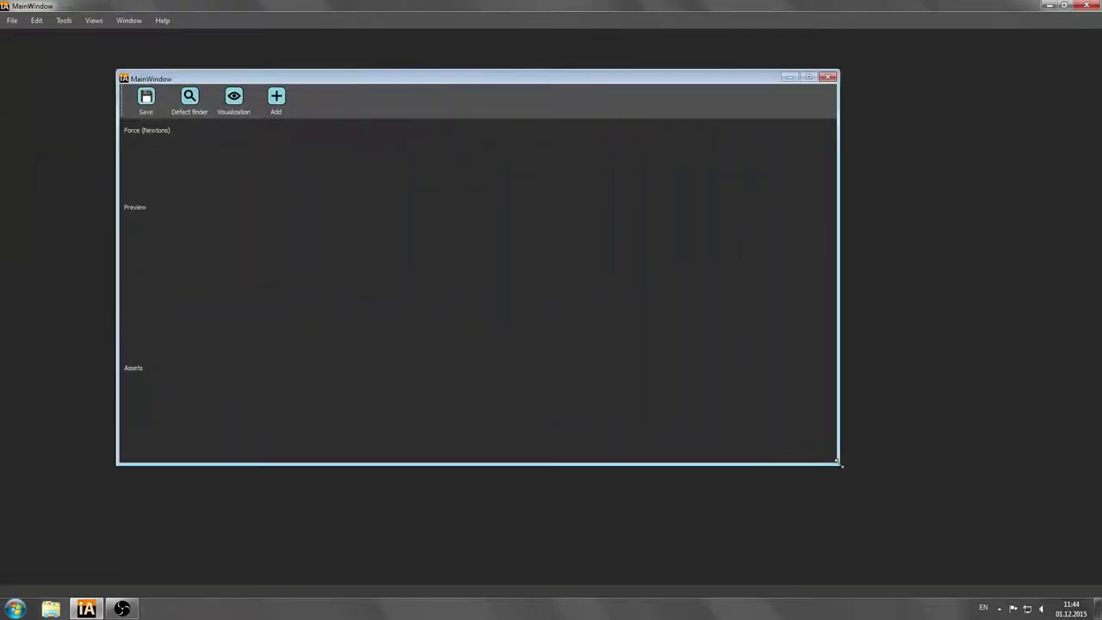
left_click(277, 99)
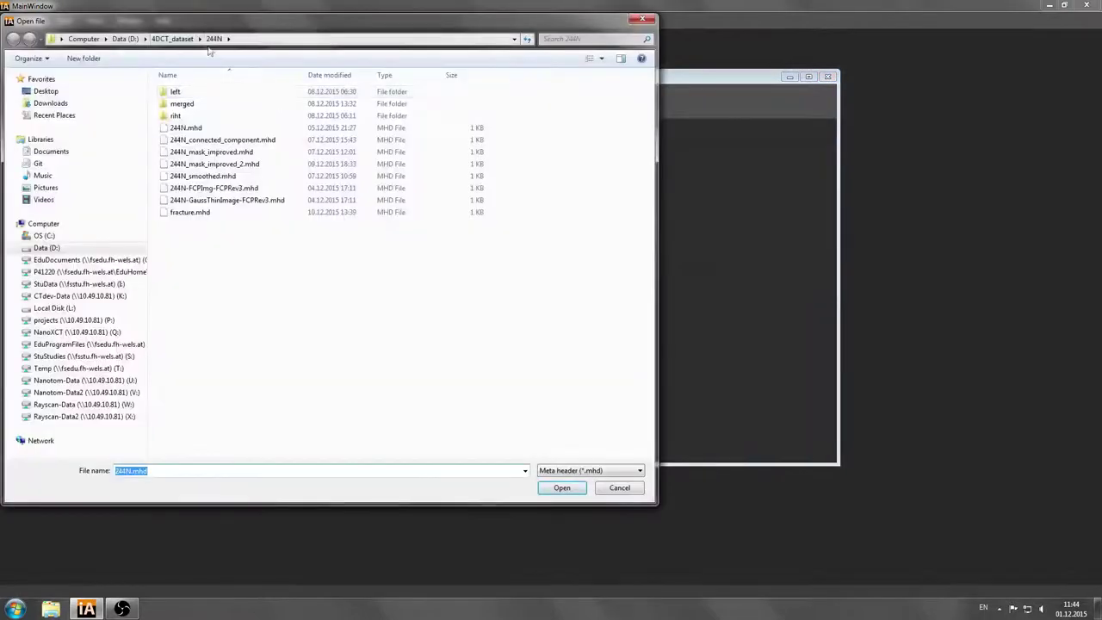
left_click(183, 42)
double_click(177, 92)
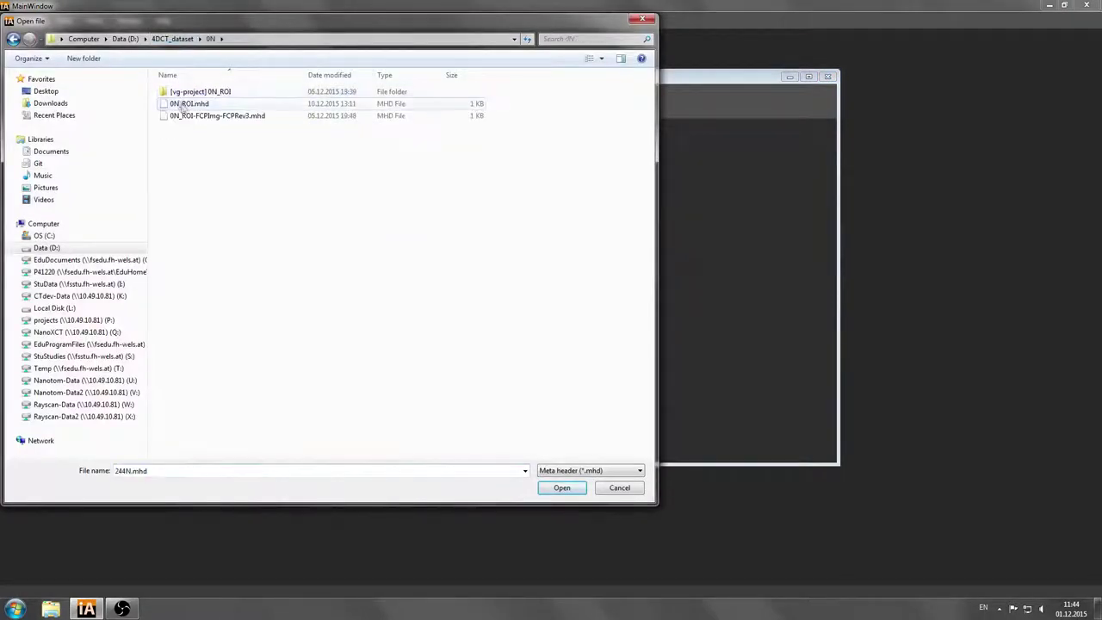
left_click(186, 104)
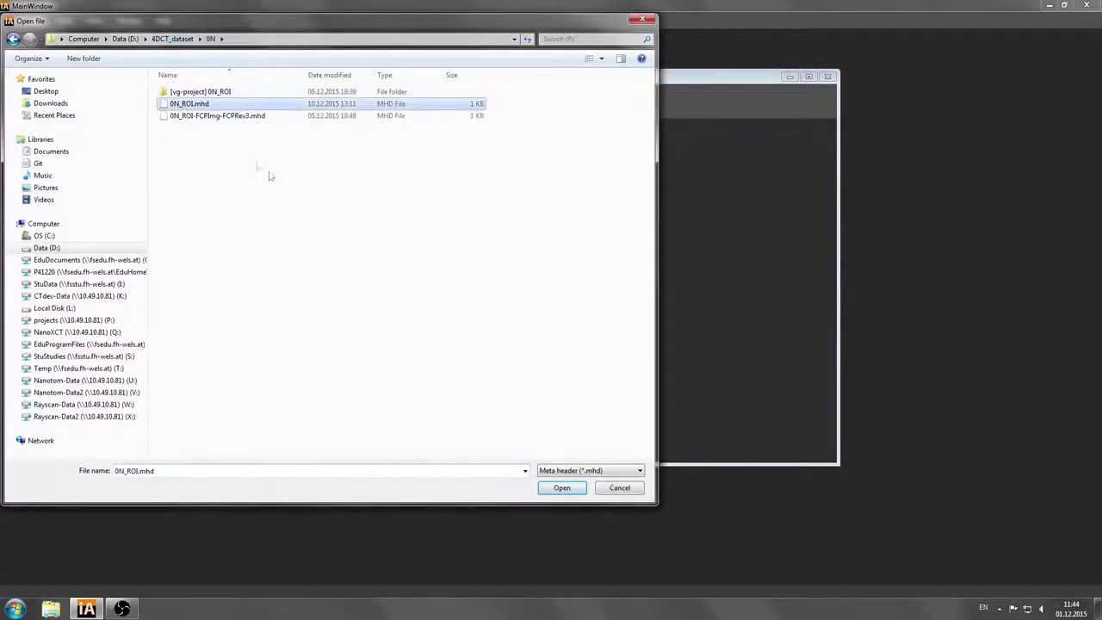
left_click(560, 488)
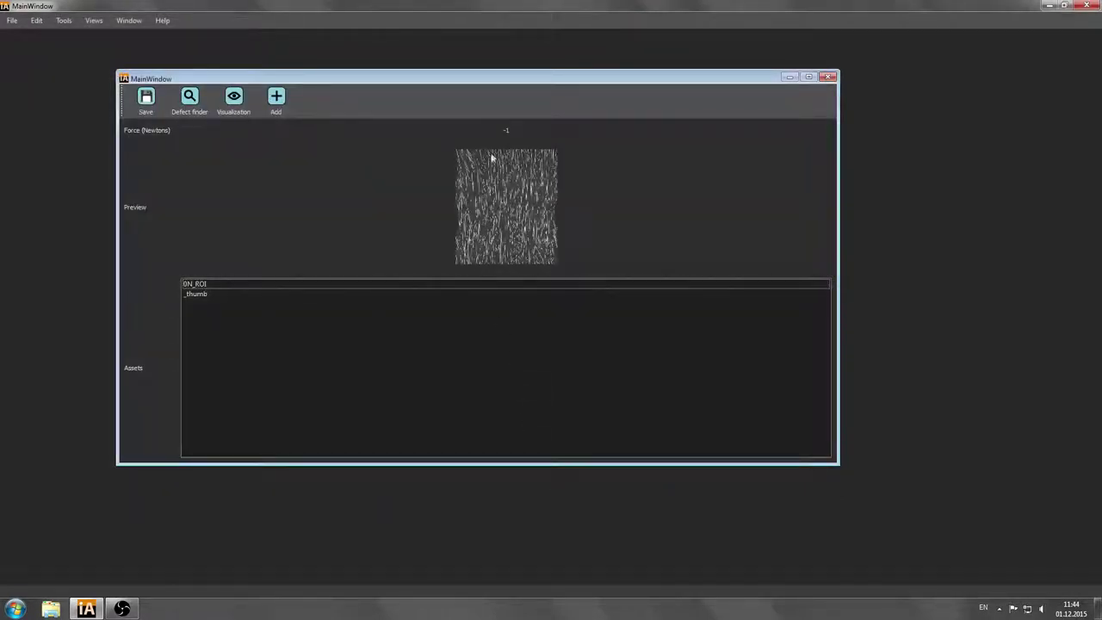
mouse_move(479, 162)
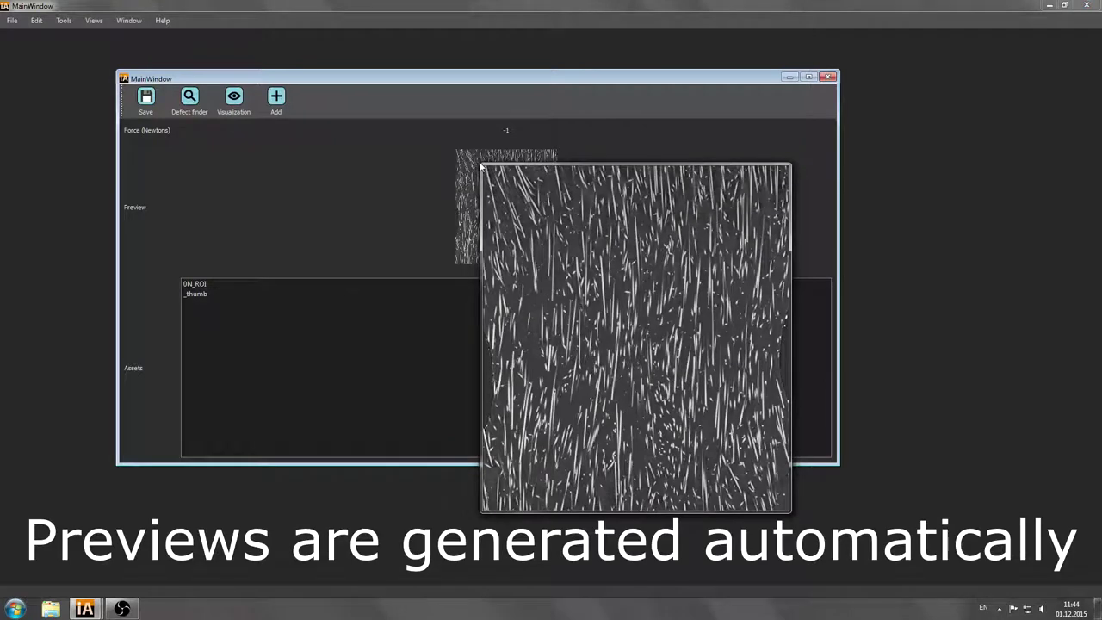
Step: Add the scan 224N_ROI.mhd from the 224N folder to the project
left_click(276, 96)
left_click(200, 40)
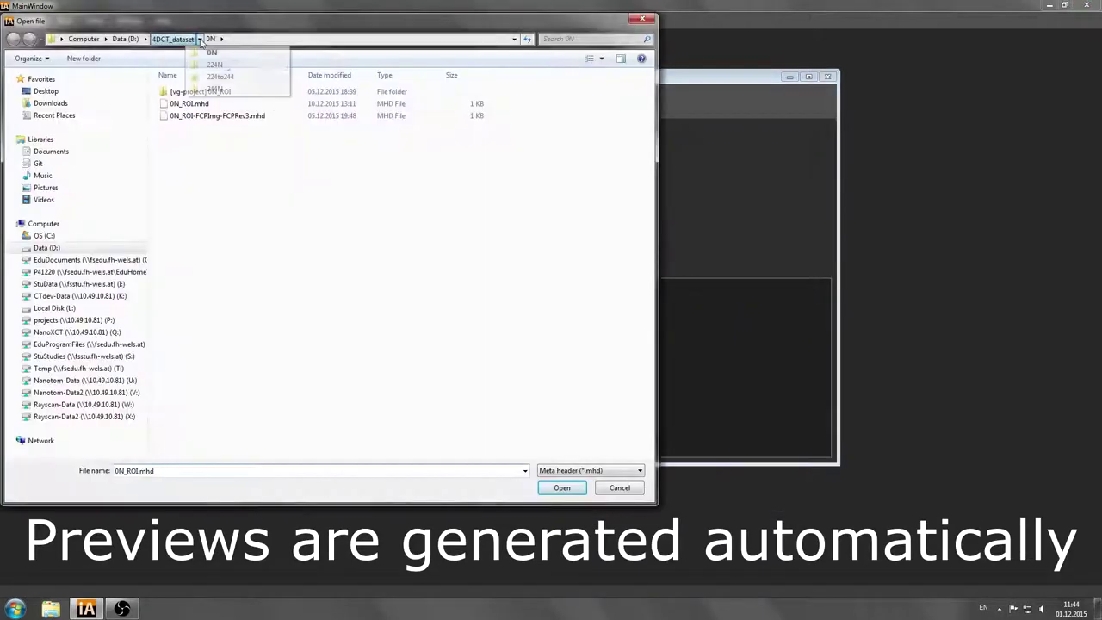
left_click(214, 64)
left_click(190, 103)
left_click(561, 488)
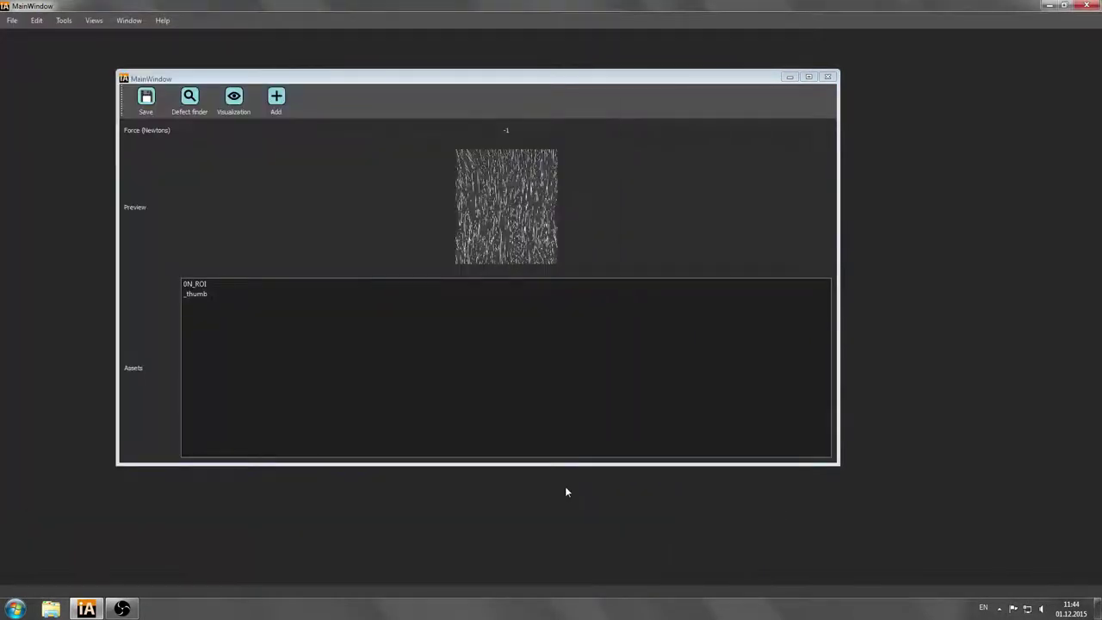
Step: Add the scan 244N.mhd from the 244N folder to the project
left_click(276, 96)
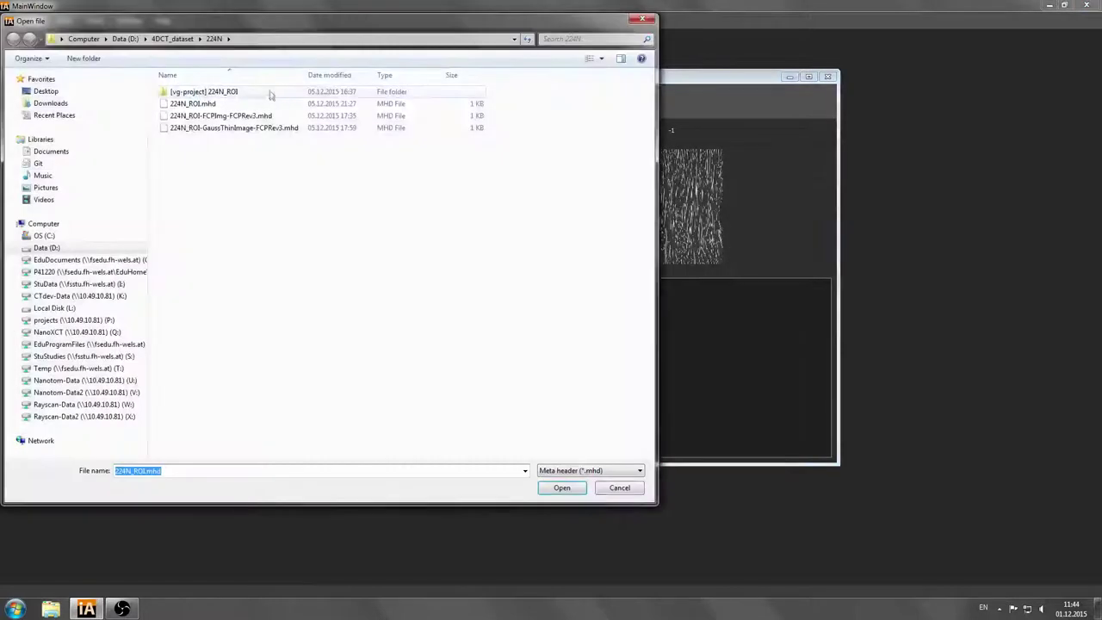
left_click(199, 40)
left_click(214, 88)
left_click(191, 127)
left_click(546, 488)
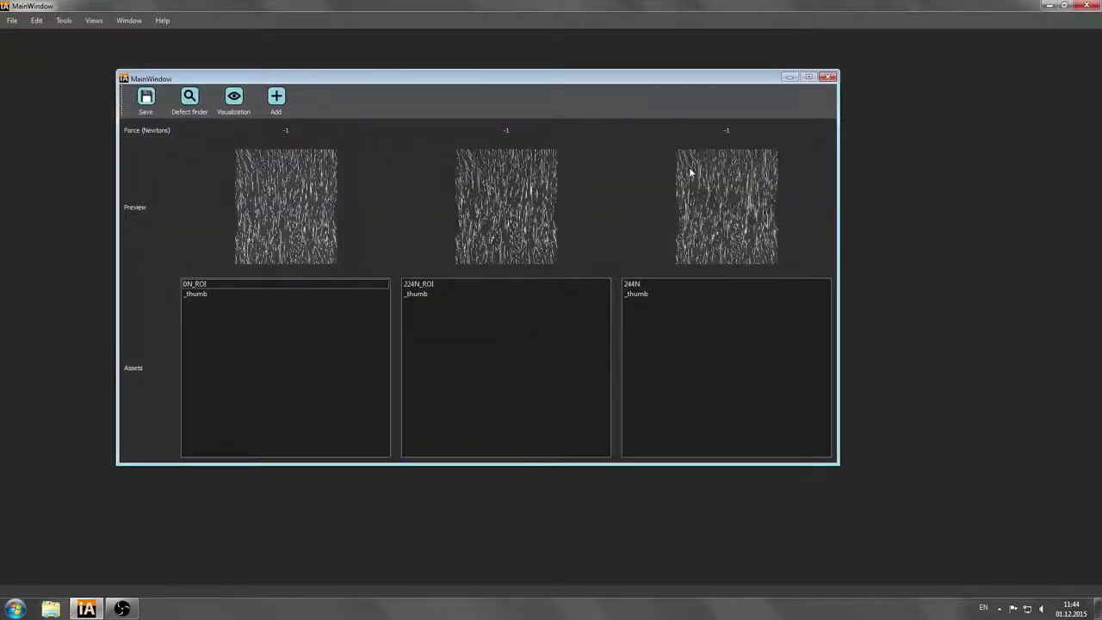
mouse_move(690, 173)
mouse_move(483, 174)
Step: Set the force values of the 0N, 224N and 244N scans to 0, 224 and 244 newtons
double_click(286, 130)
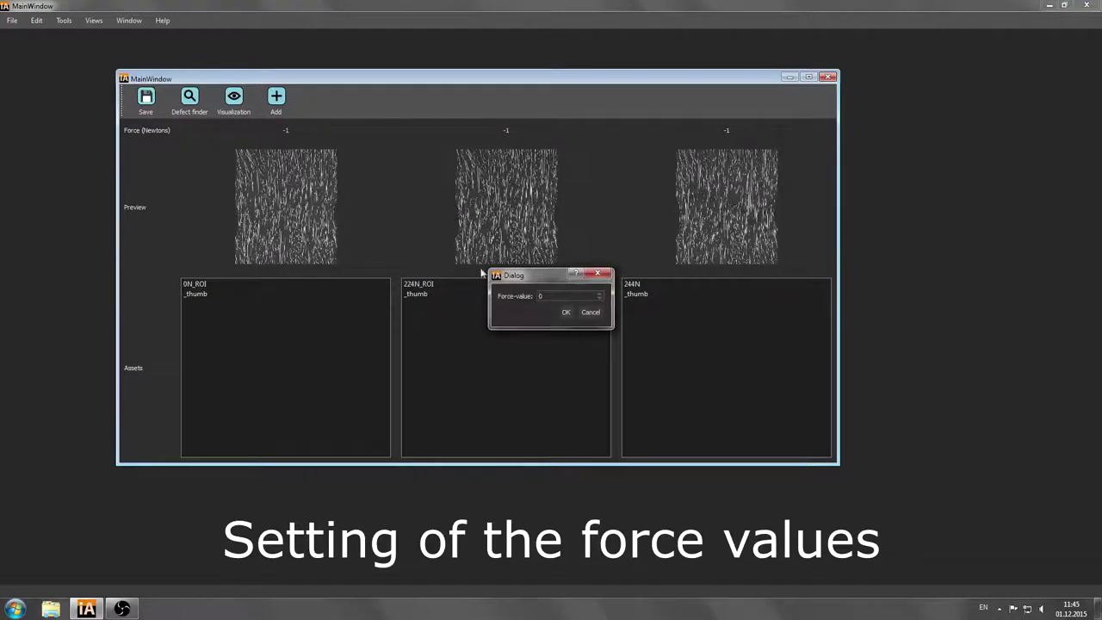
left_click(564, 313)
double_click(508, 132)
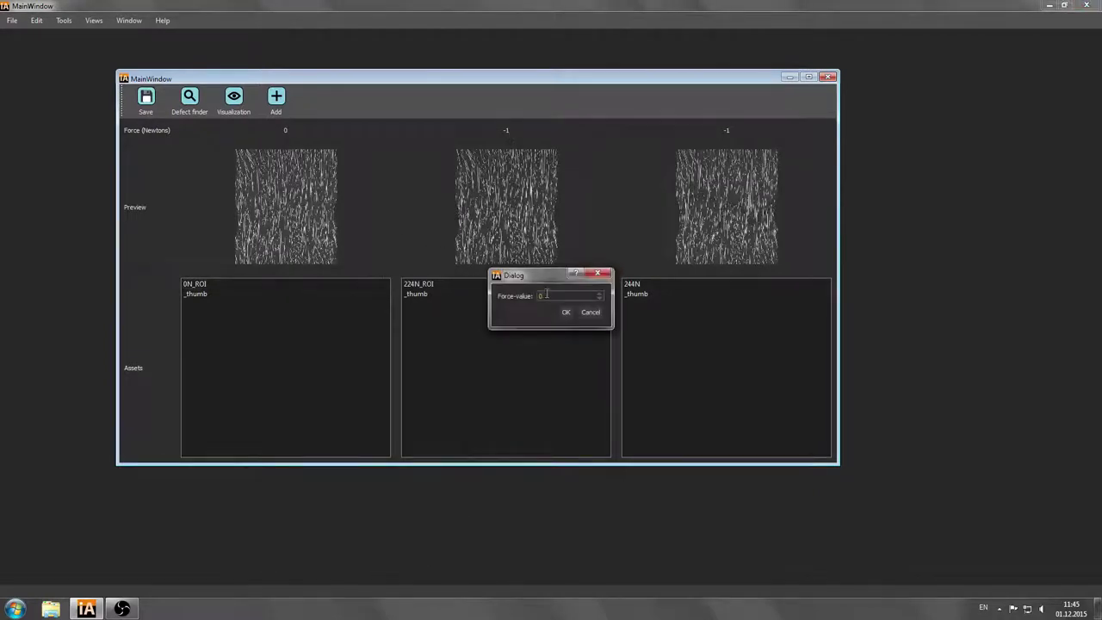
left_click(566, 312)
type("44")
left_click(564, 311)
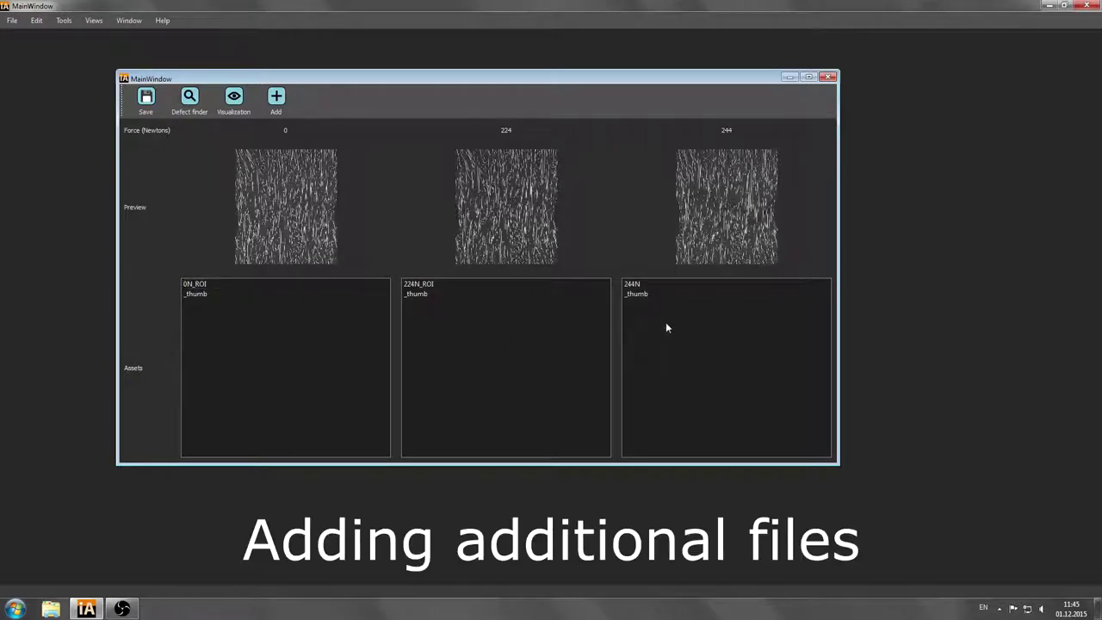
Step: Add 244N-FCPRev3.csv to the assets of the 244 N scan with the type extracted fibers
right_click(666, 327)
left_click(685, 345)
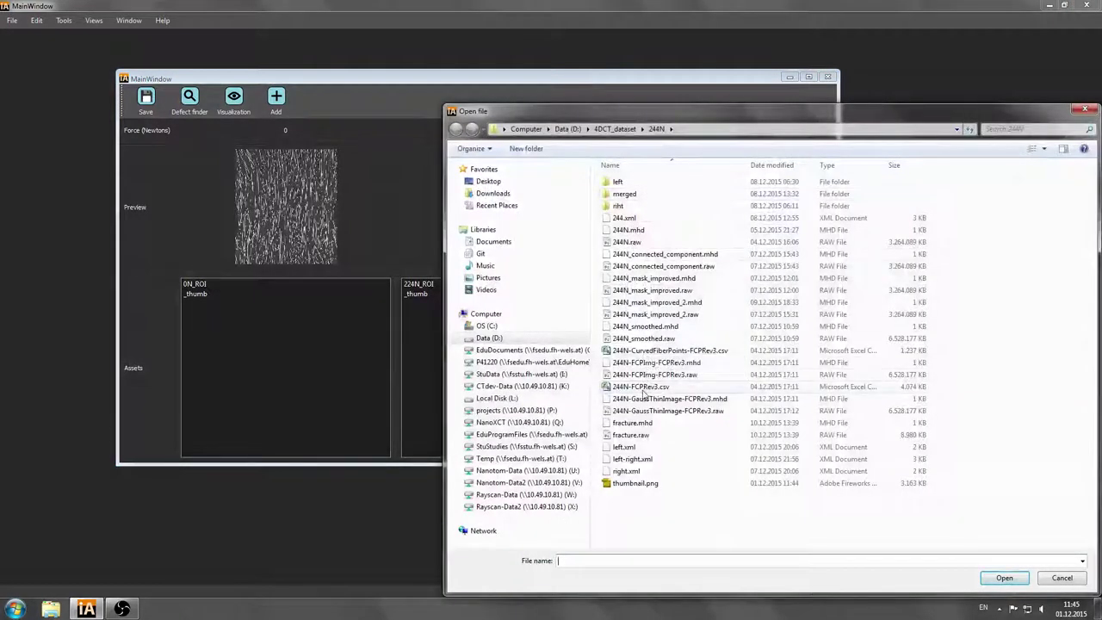
left_click(642, 388)
left_click(1003, 577)
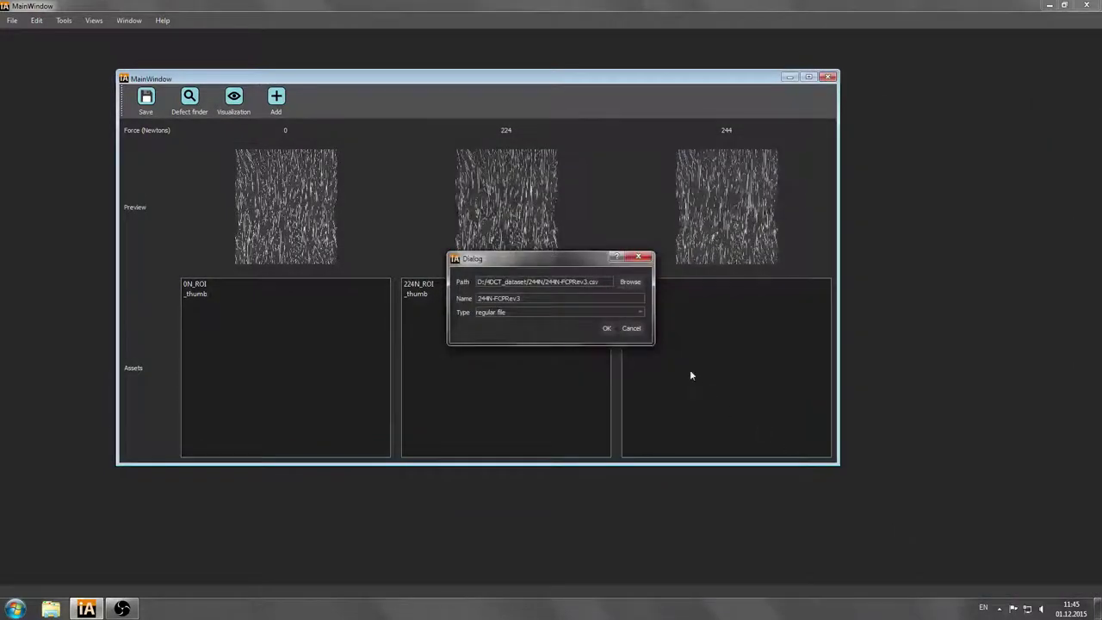
left_click(639, 313)
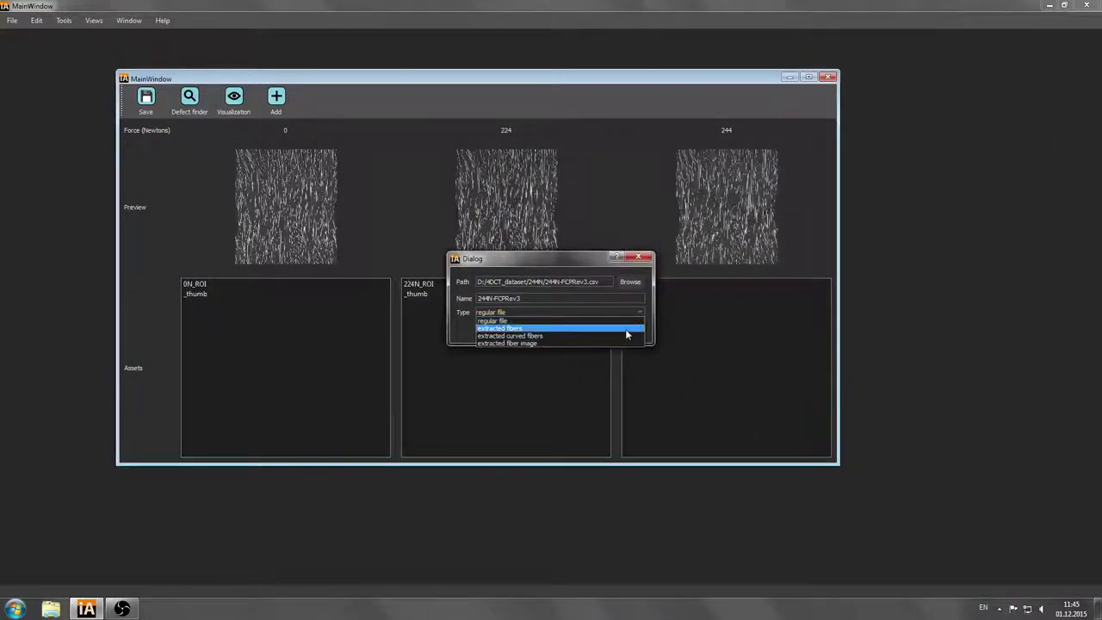
left_click(630, 328)
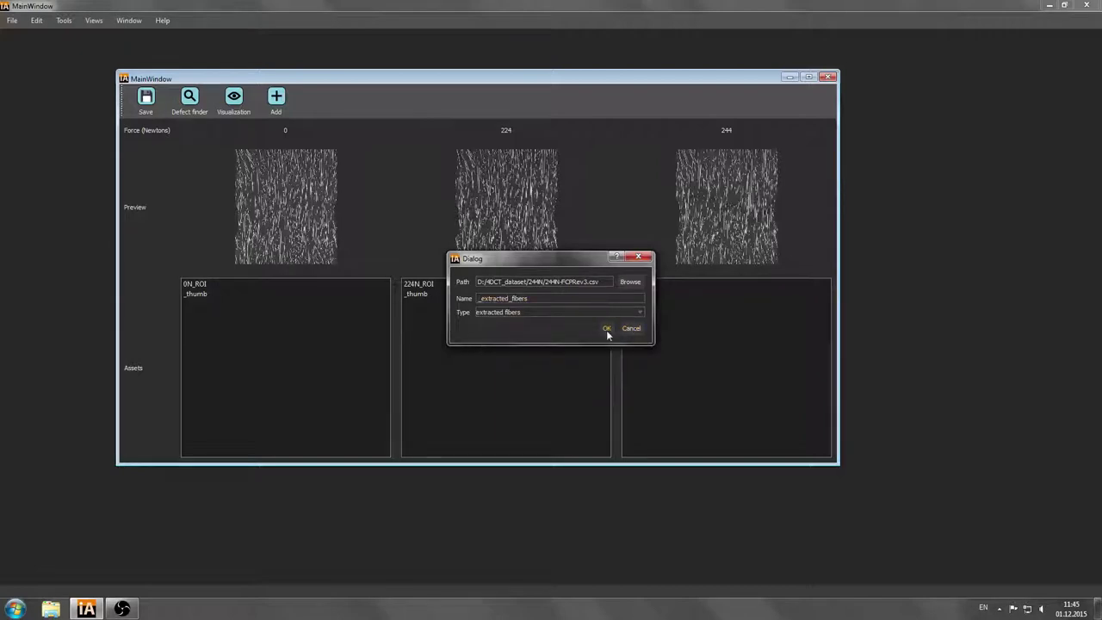
left_click(607, 328)
Step: Add 244N_mask_improved_2.mhd to the assets of the 244 N scan as a regular file
right_click(652, 333)
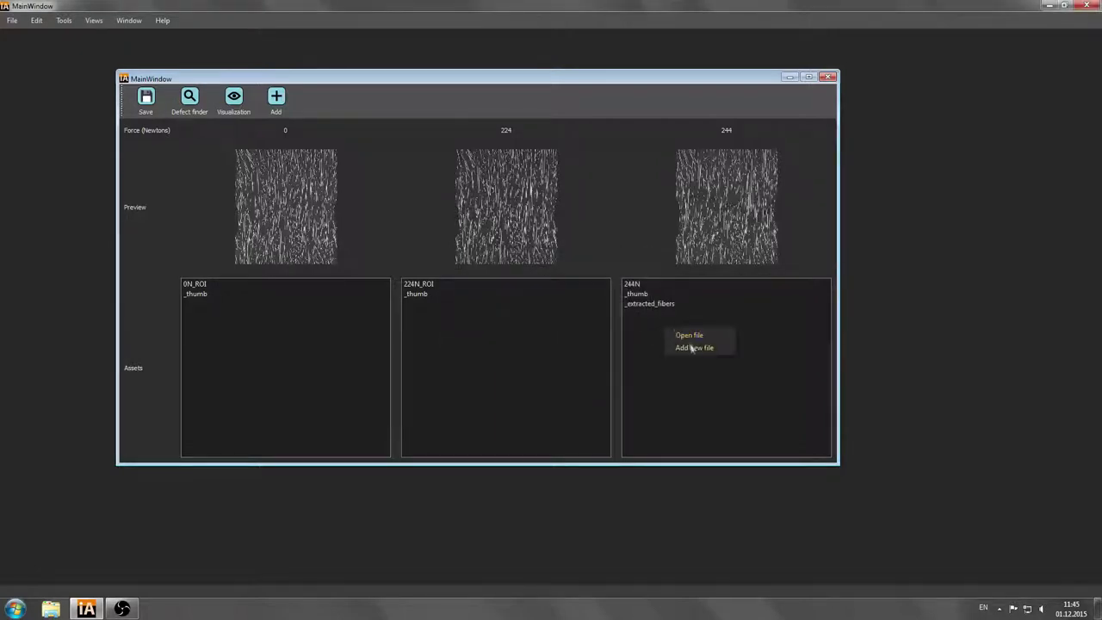
left_click(693, 349)
left_click(631, 287)
left_click(655, 302)
double_click(645, 306)
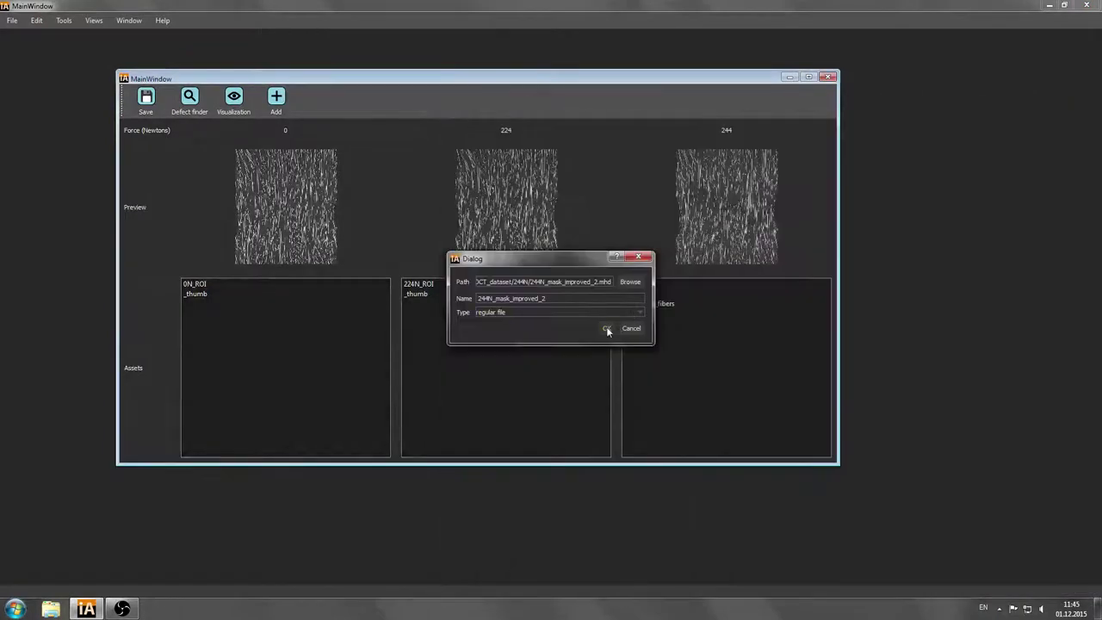
left_click(606, 326)
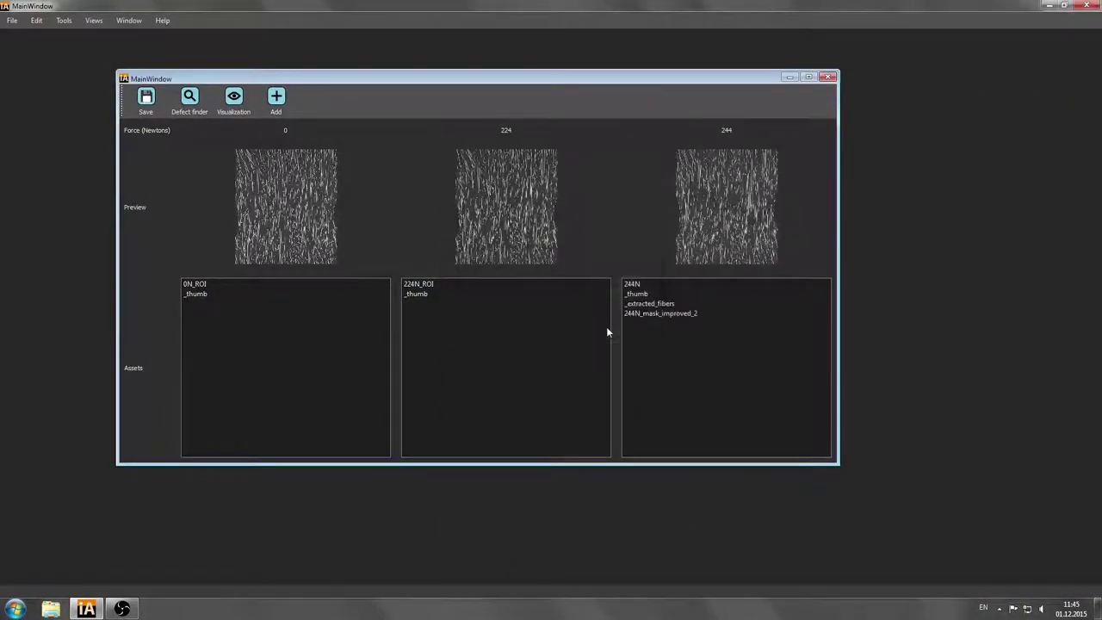
Step: Save the 4DCT project in the 4DCT_dataset folder under the name example
left_click(145, 100)
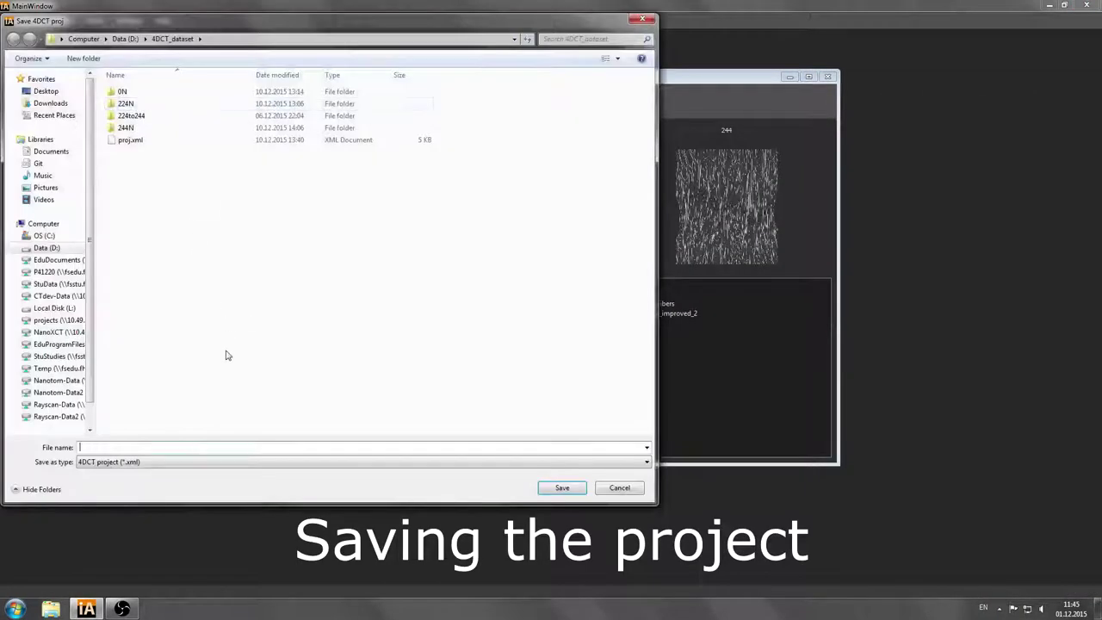
type("ext")
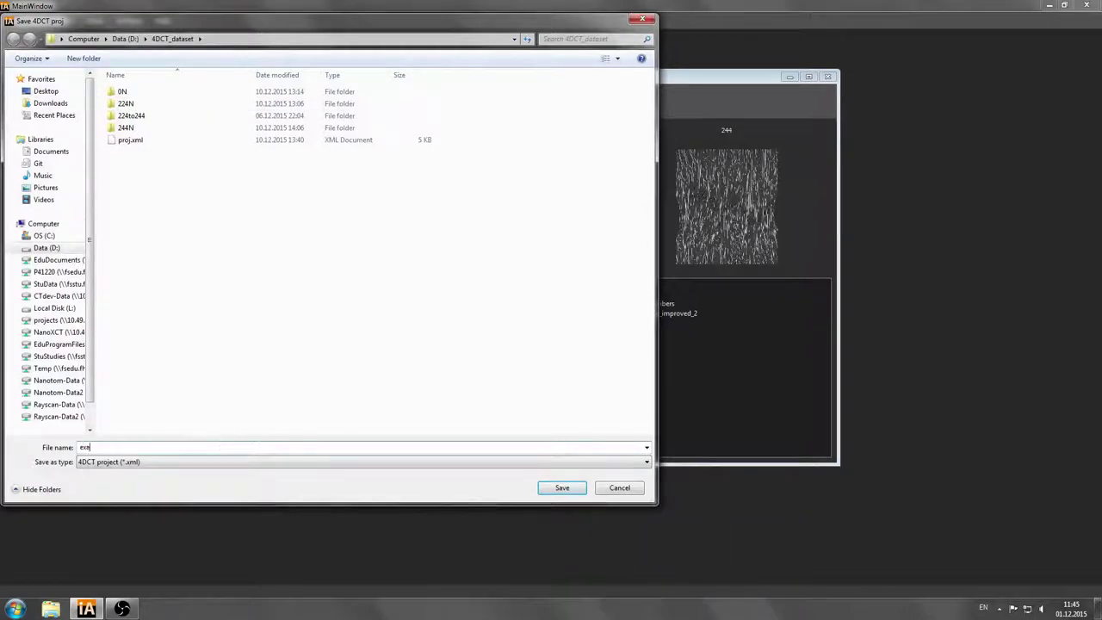
type("xample")
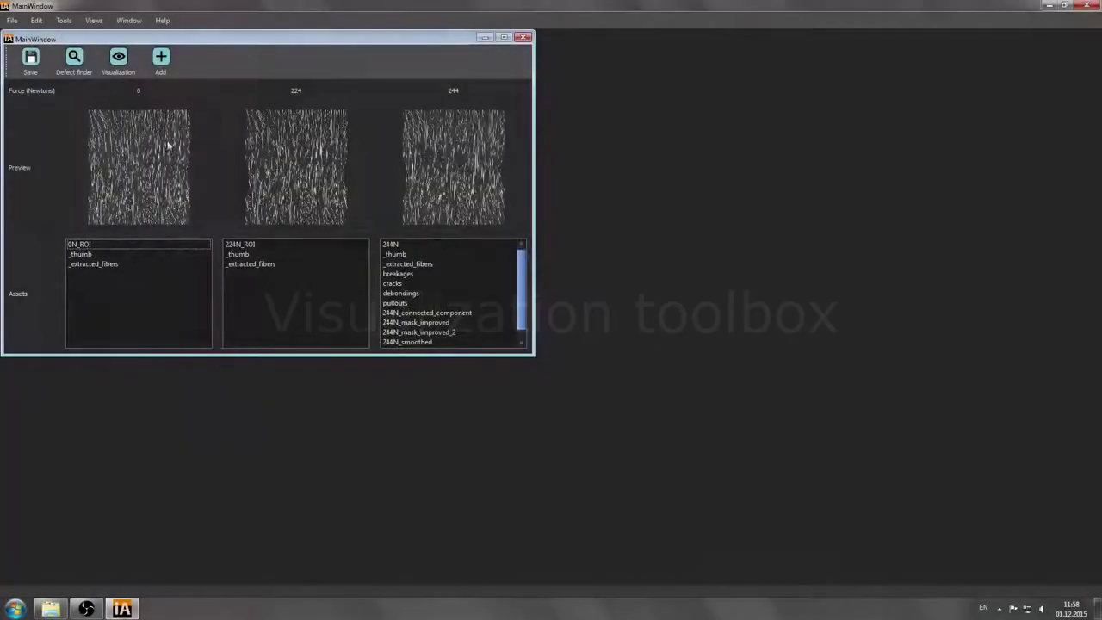
Step: Open the project's visualization view and display a new bounding box in the stage 0 scene
left_click(118, 58)
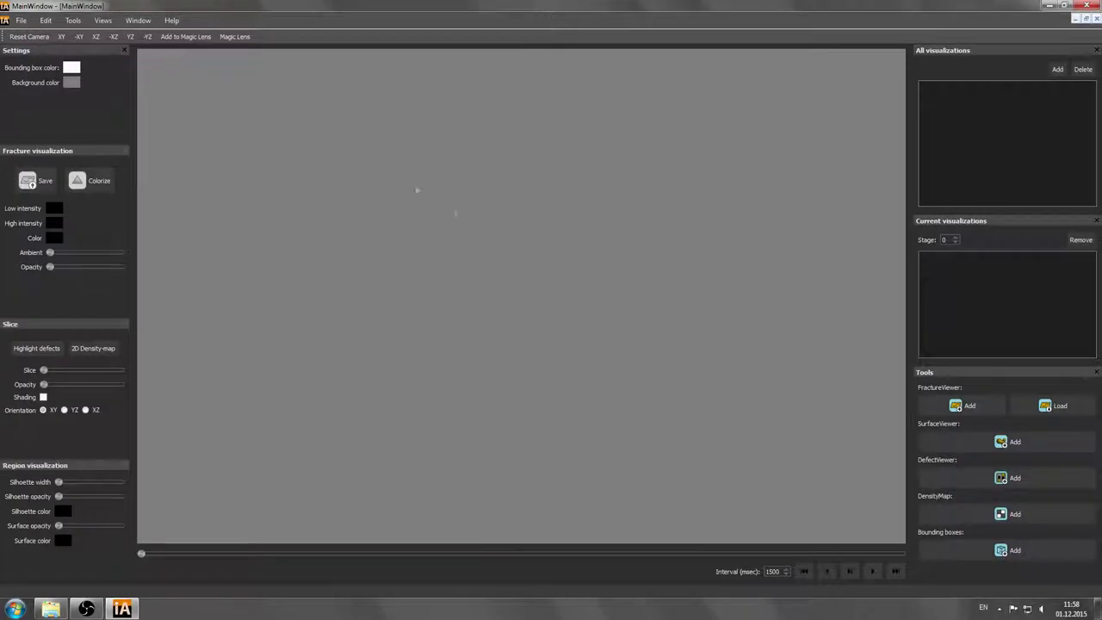
left_click(1000, 550)
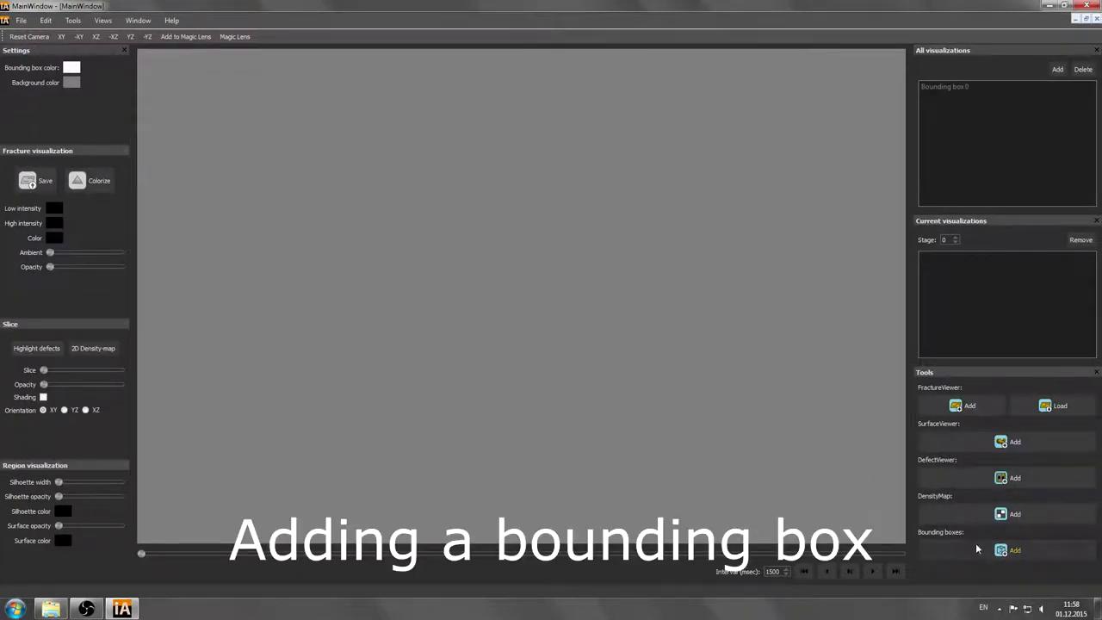
left_click(1058, 70)
left_click_drag(516, 445, 495, 215)
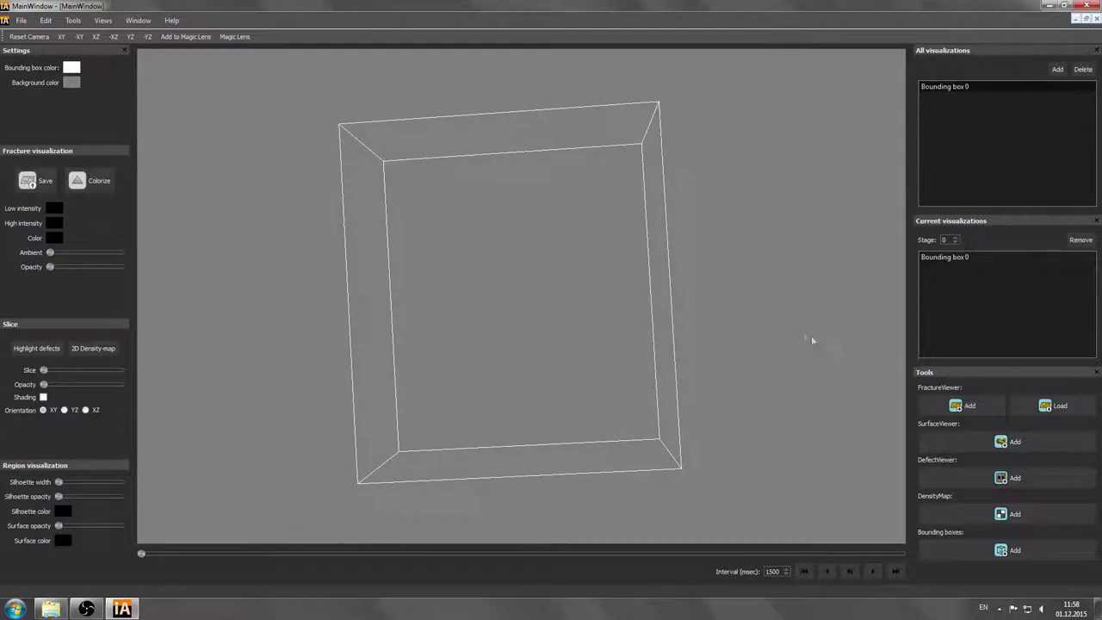
Step: Create a DefectViewer slice from 224N_ROI, add it to the current visualizations of stage 0 and select it
left_click(930, 476)
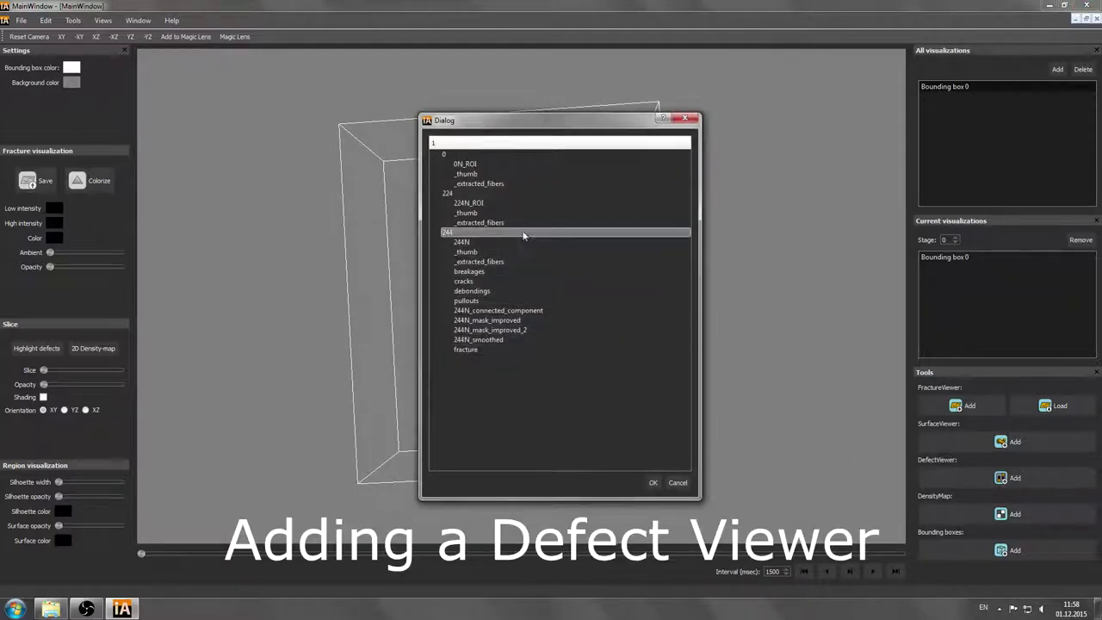
double_click(479, 204)
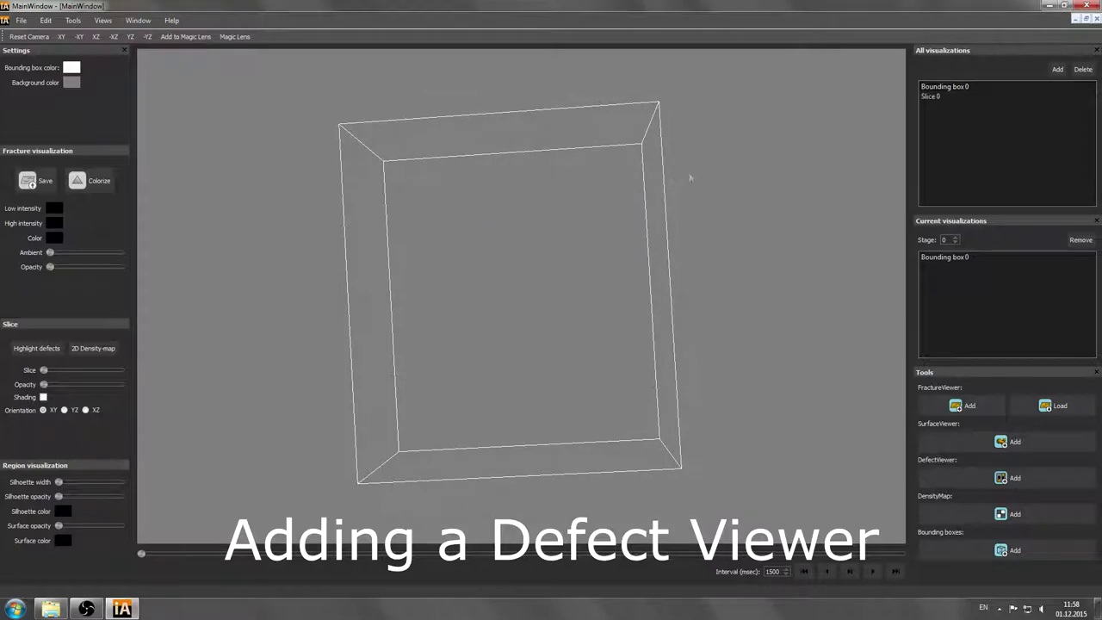
left_click(969, 97)
left_click(1054, 71)
left_click(973, 267)
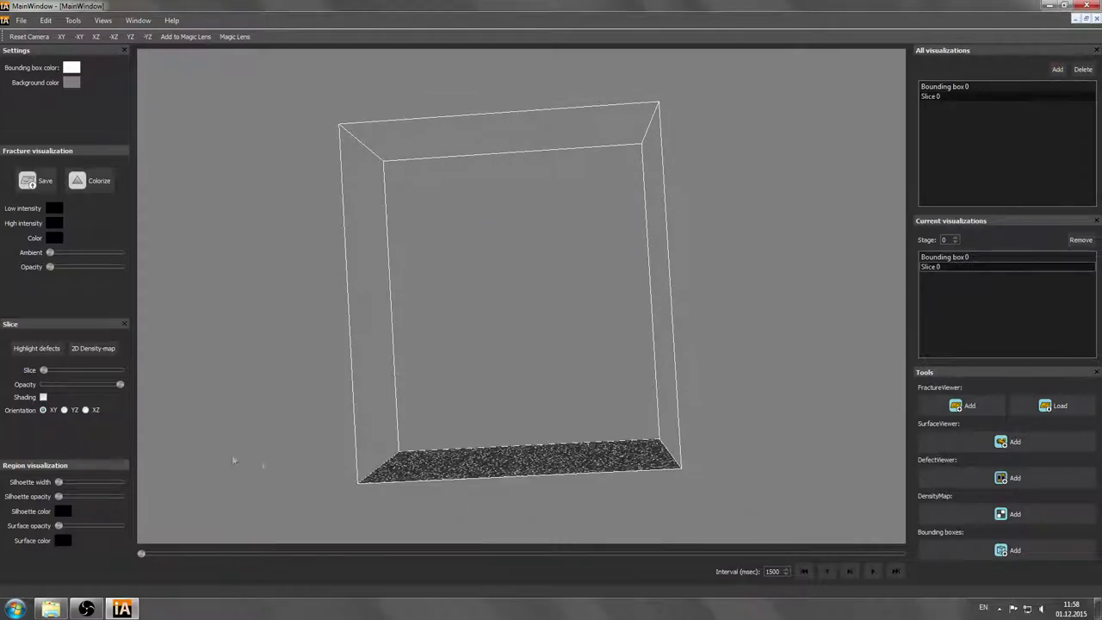
Step: Set the slice orientation to XZ and move the slice about a quarter of the way into the volume
left_click(64, 410)
left_click(85, 410)
left_click_drag(44, 370, 66, 371)
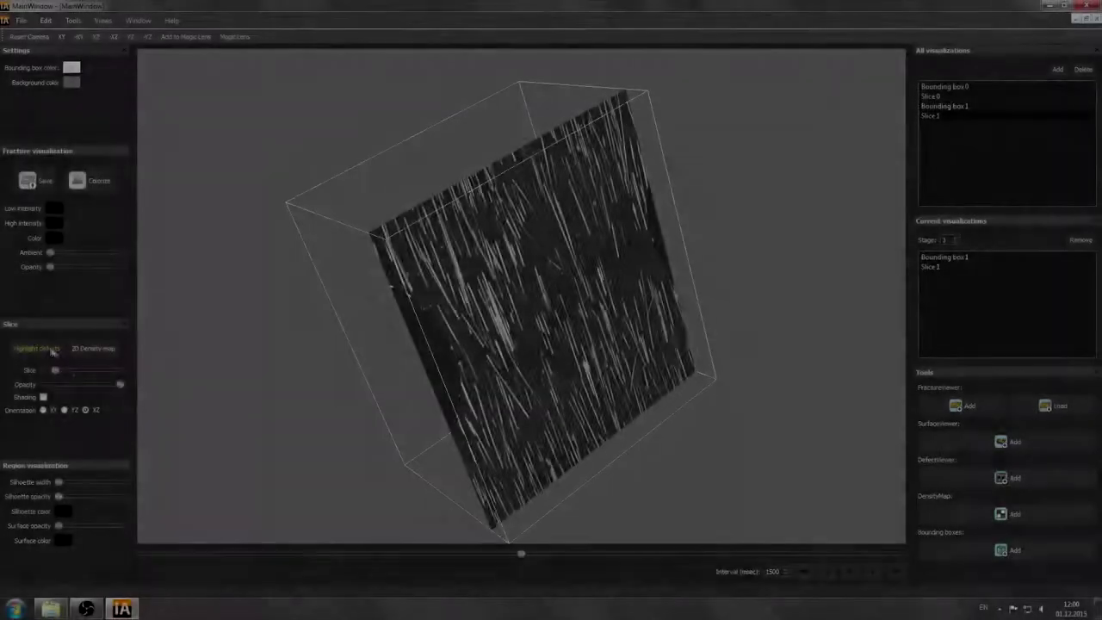
Step: Start highlighting defects on the slice, assigning the 244 stage's pullouts, breakages and cracks files to fiber pull-out, fiber breakage and matrix crack
left_click(50, 347)
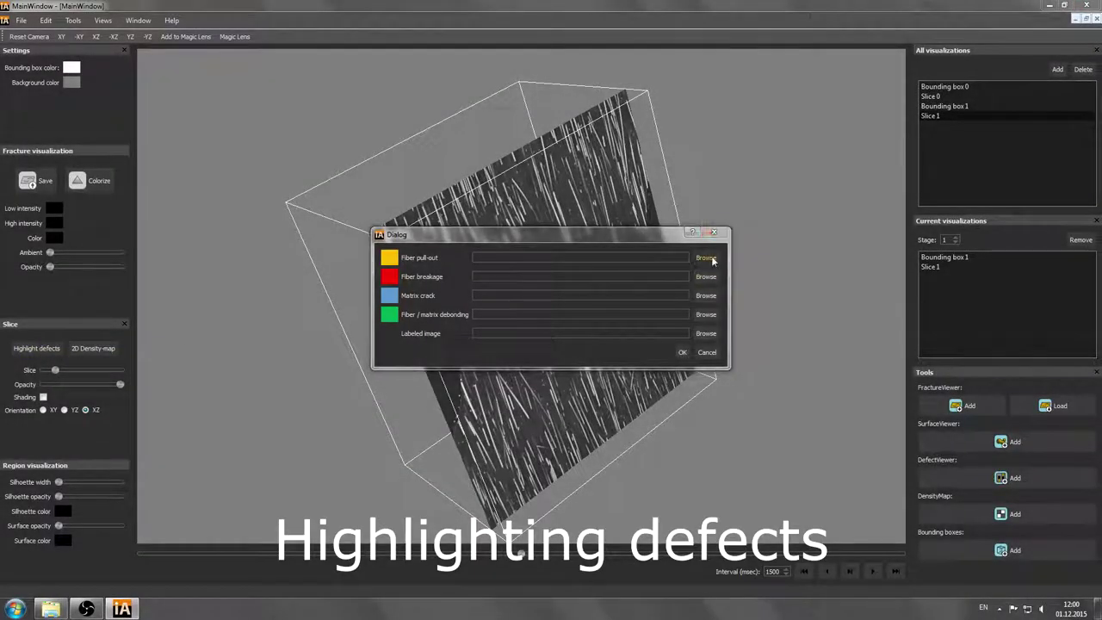
left_click(706, 258)
double_click(582, 298)
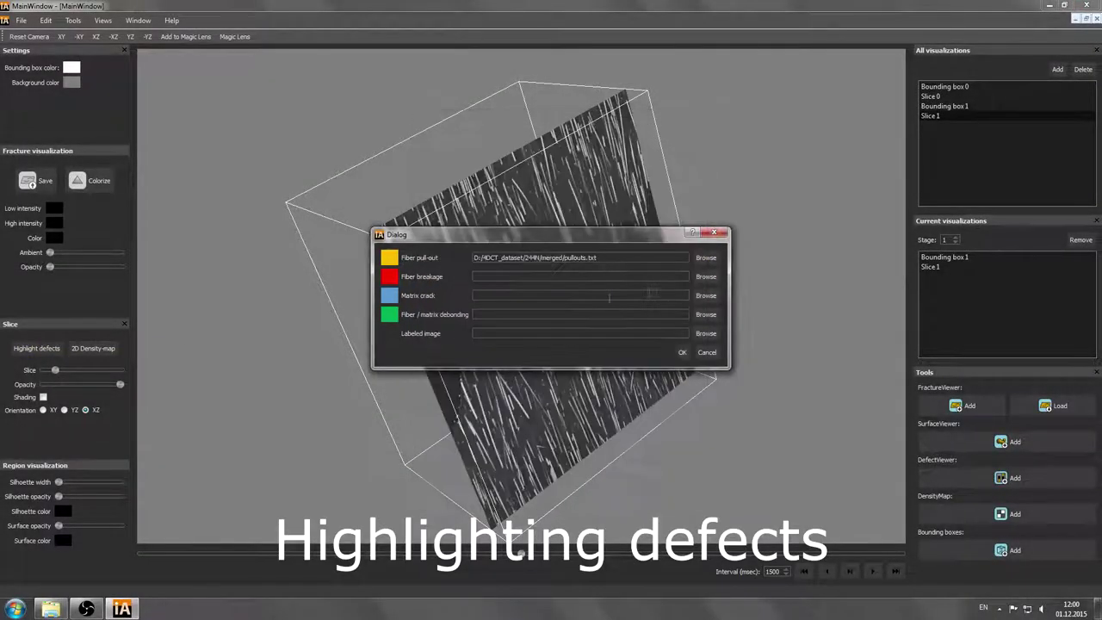
left_click(706, 276)
double_click(500, 280)
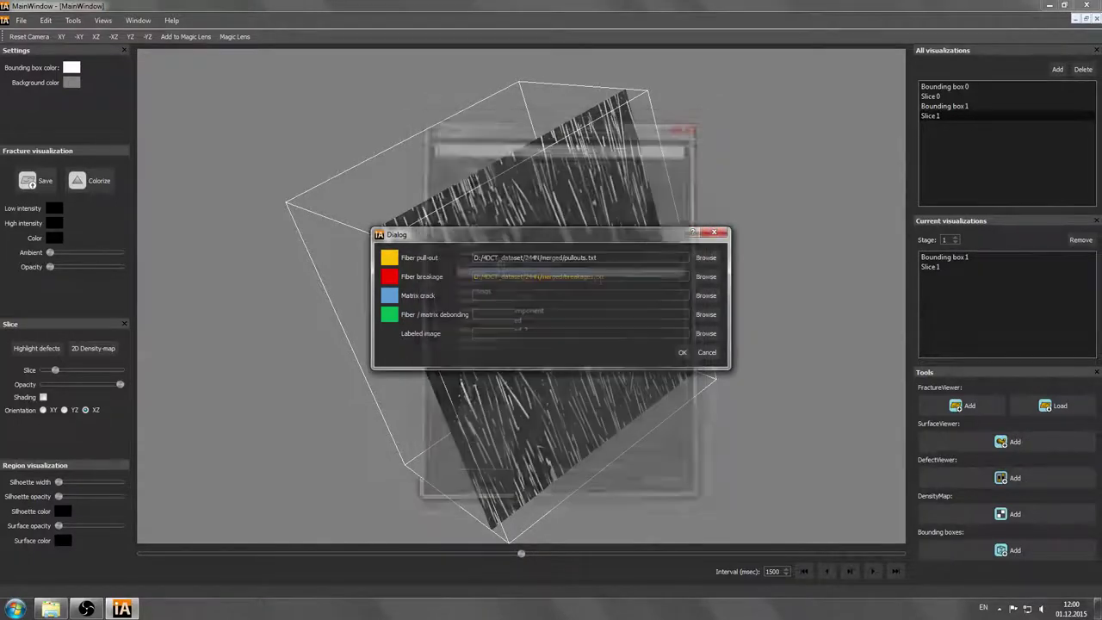
left_click(705, 295)
double_click(532, 283)
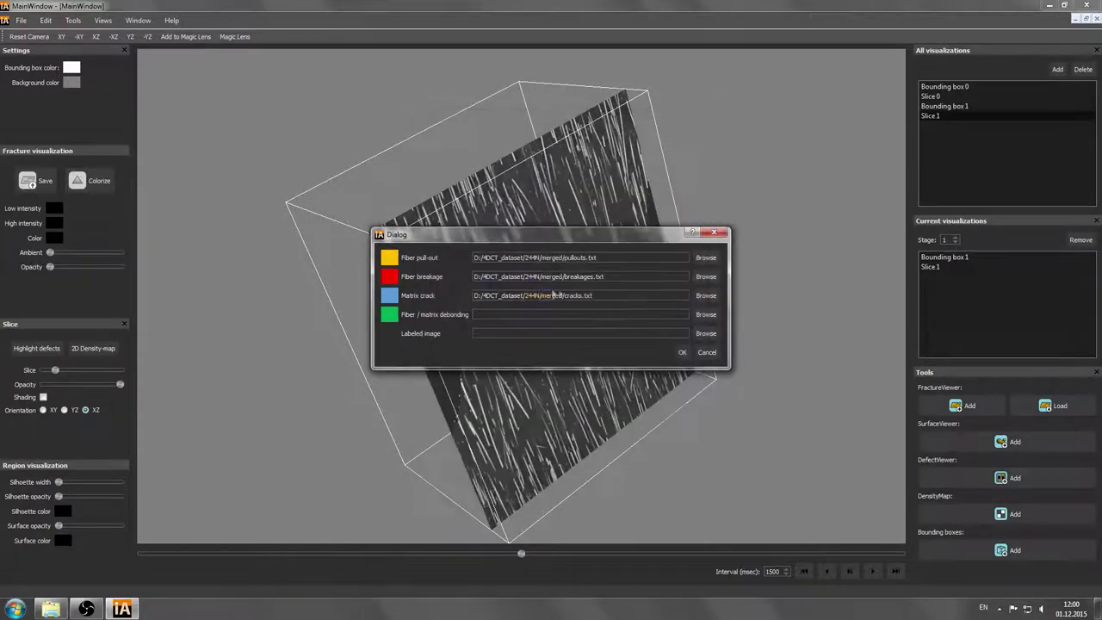
Step: Assign debondings to fiber/matrix debonding and 244N_connected_component as the labeled image, and compute the defect highlighting
left_click(702, 316)
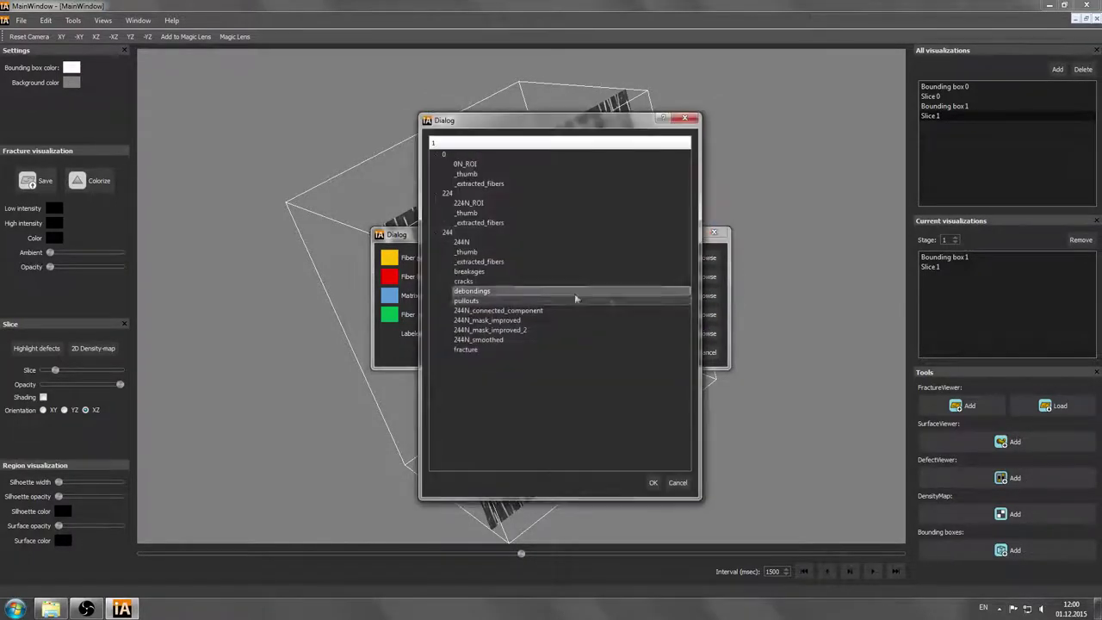
double_click(475, 291)
left_click(693, 336)
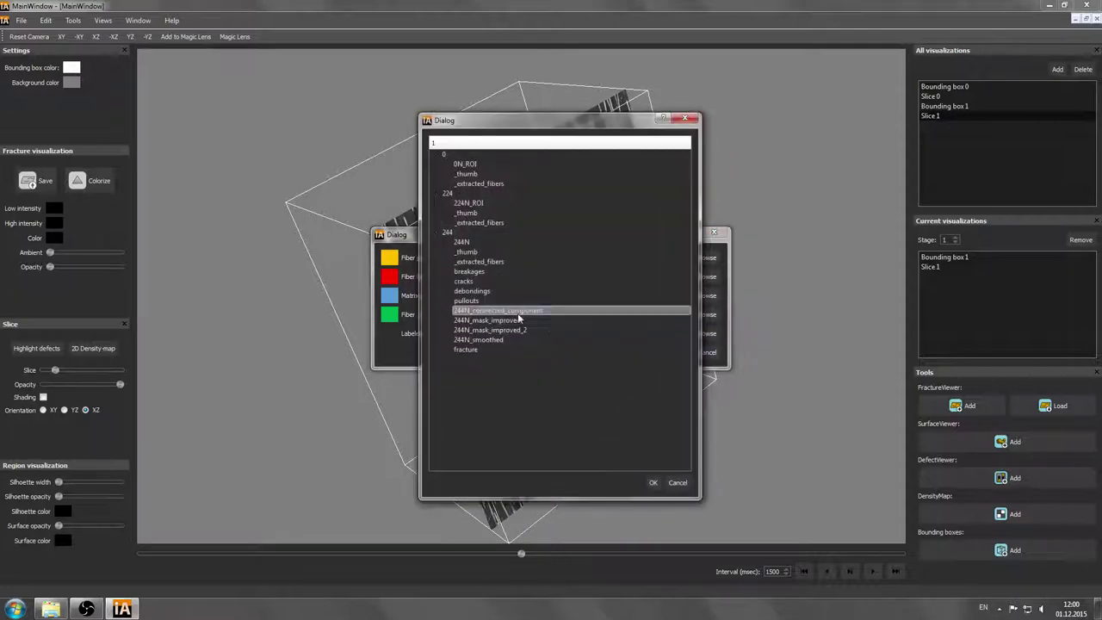
double_click(603, 312)
left_click(683, 352)
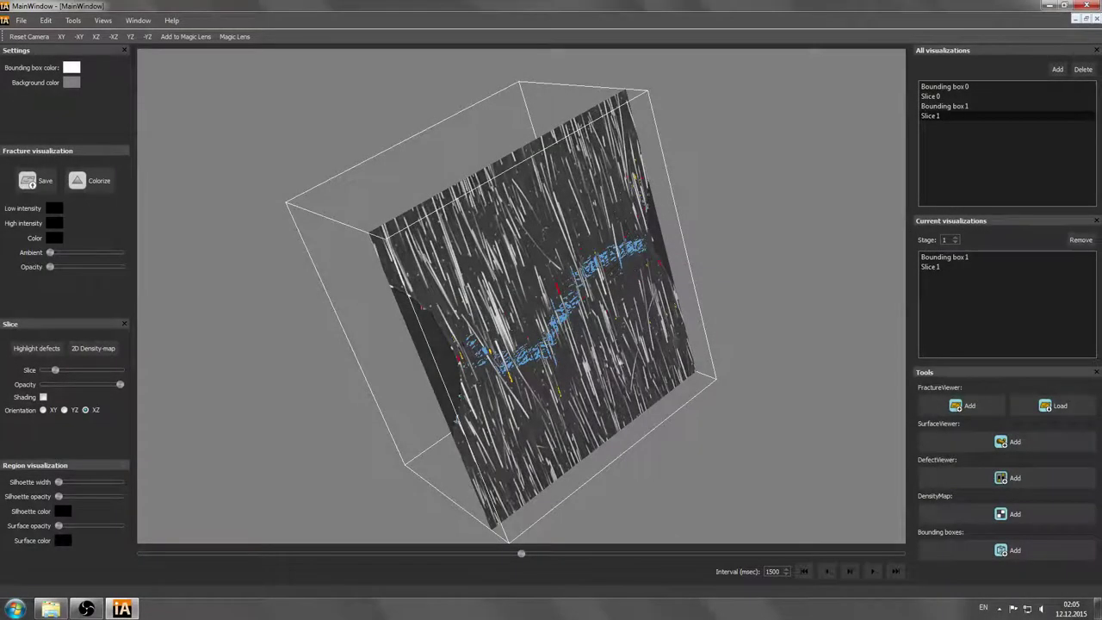
Step: Move the defect-highlighted slice through the volume to inspect the colored defects at different depths
left_click_drag(569, 353, 448, 316)
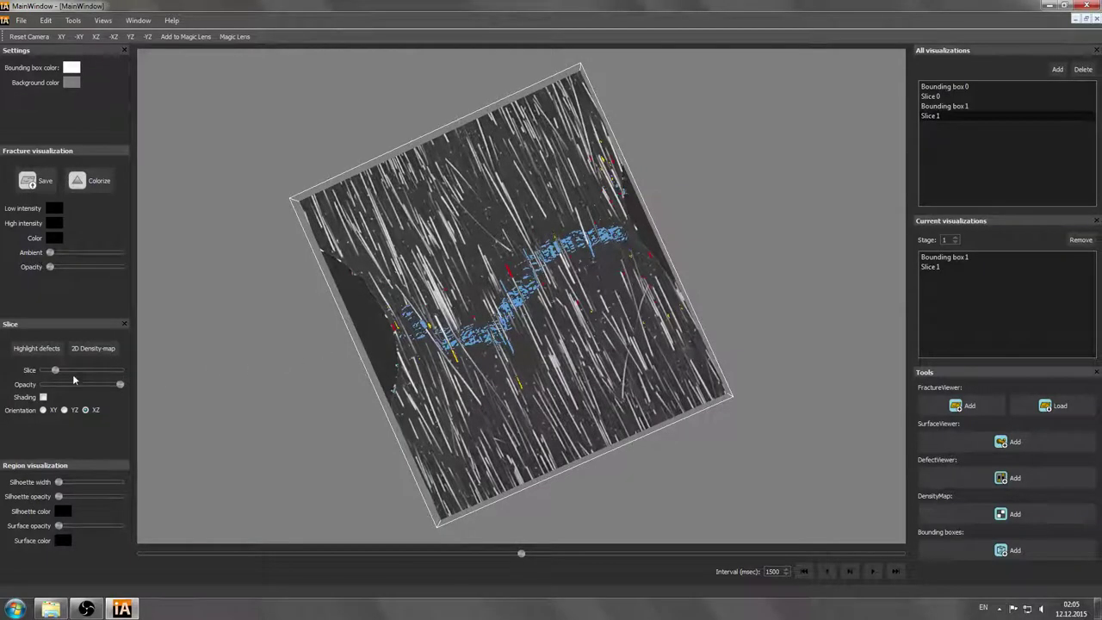
left_click_drag(57, 370, 86, 372)
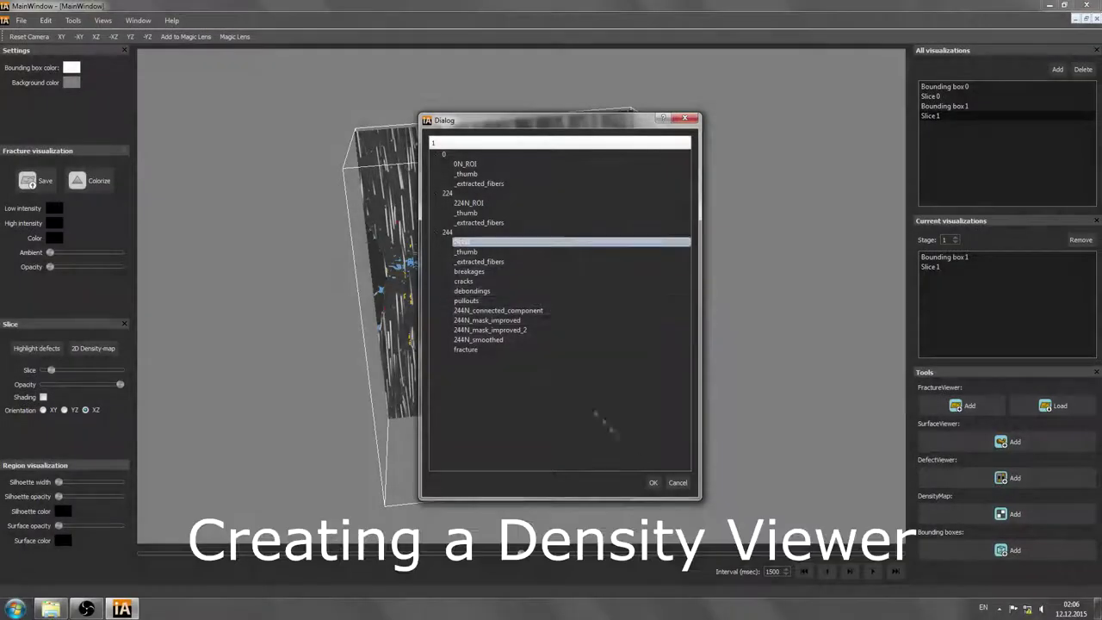
Step: Create a slice from 244N, add it to stage 1, orient it to XZ and move it about two thirds into the volume
left_click(654, 488)
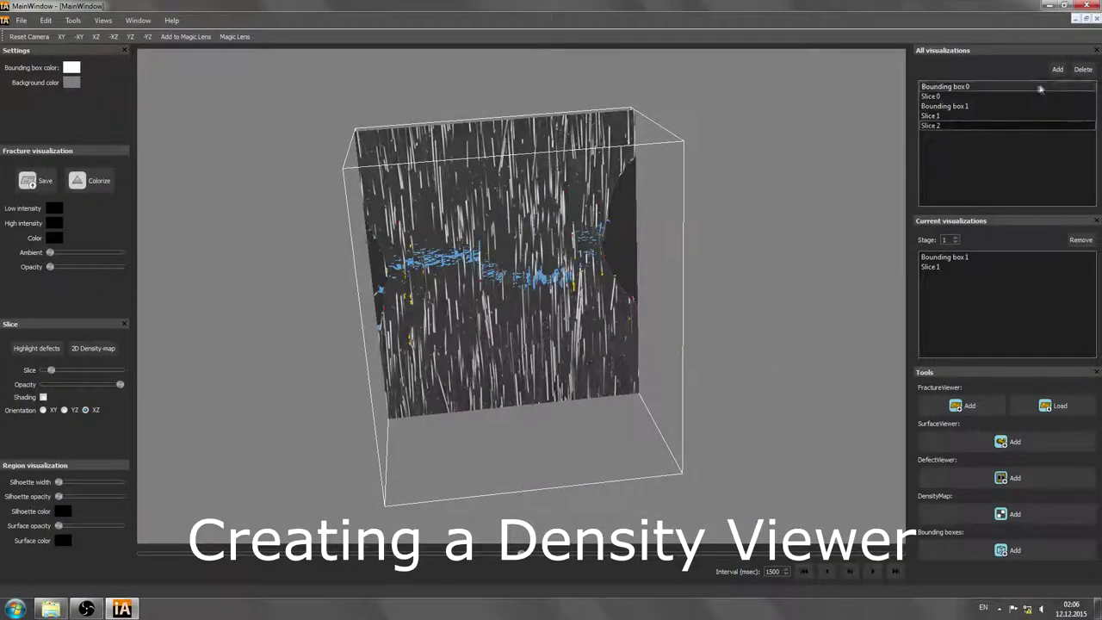
left_click_drag(935, 126, 940, 280)
left_click(85, 410)
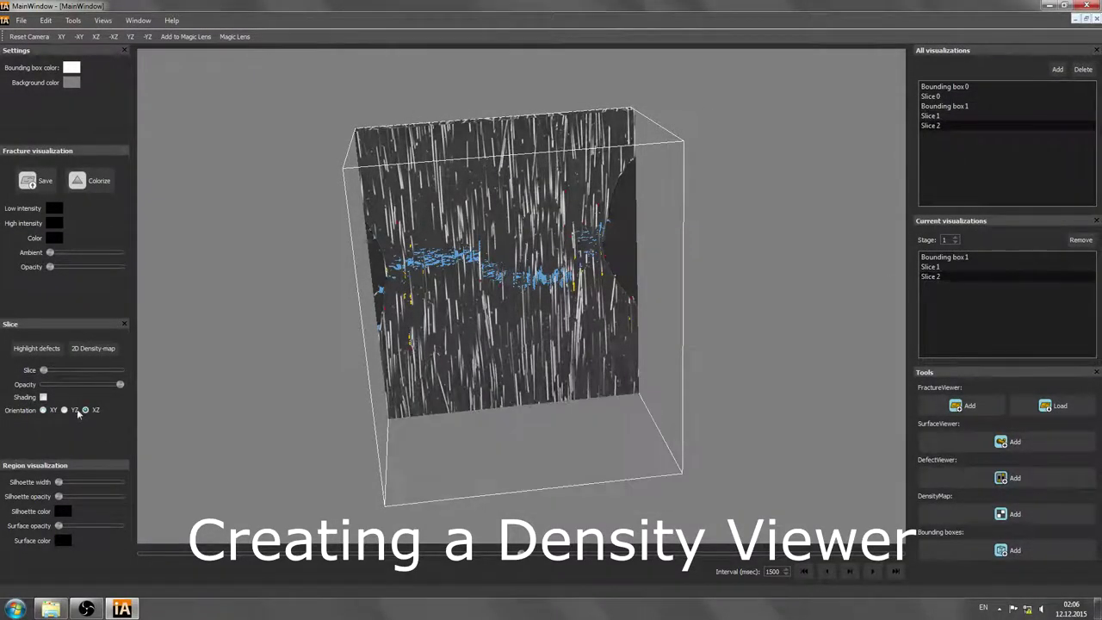
left_click_drag(43, 370, 98, 369)
left_click_drag(176, 403, 305, 416)
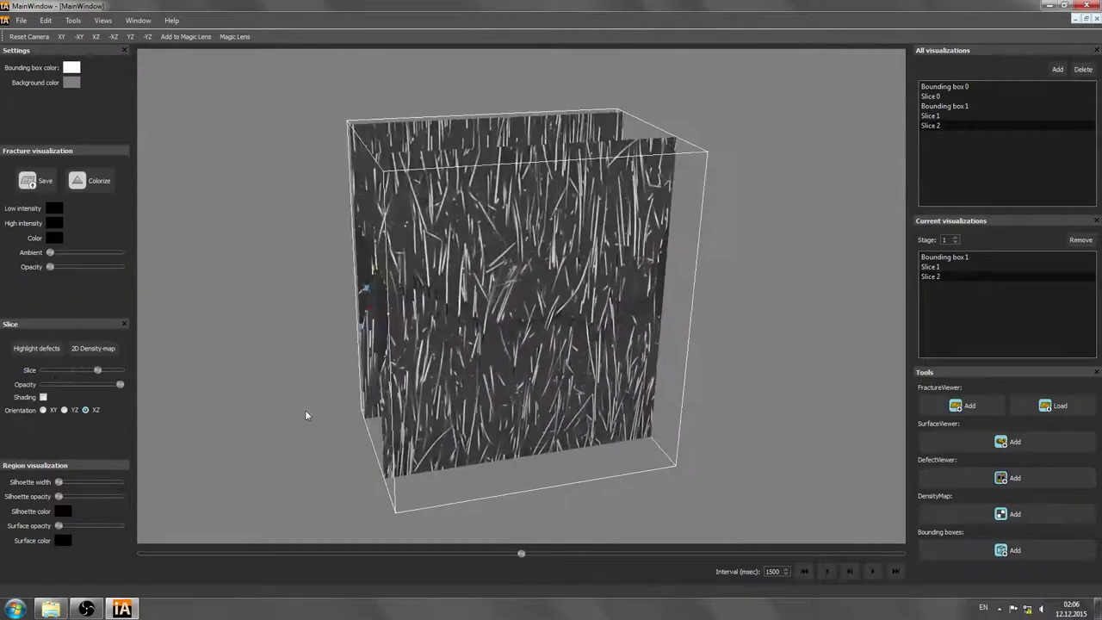
Step: Start a 2D density map for the new slice using the pullouts defects and the dark red color #aa0000
left_click(104, 351)
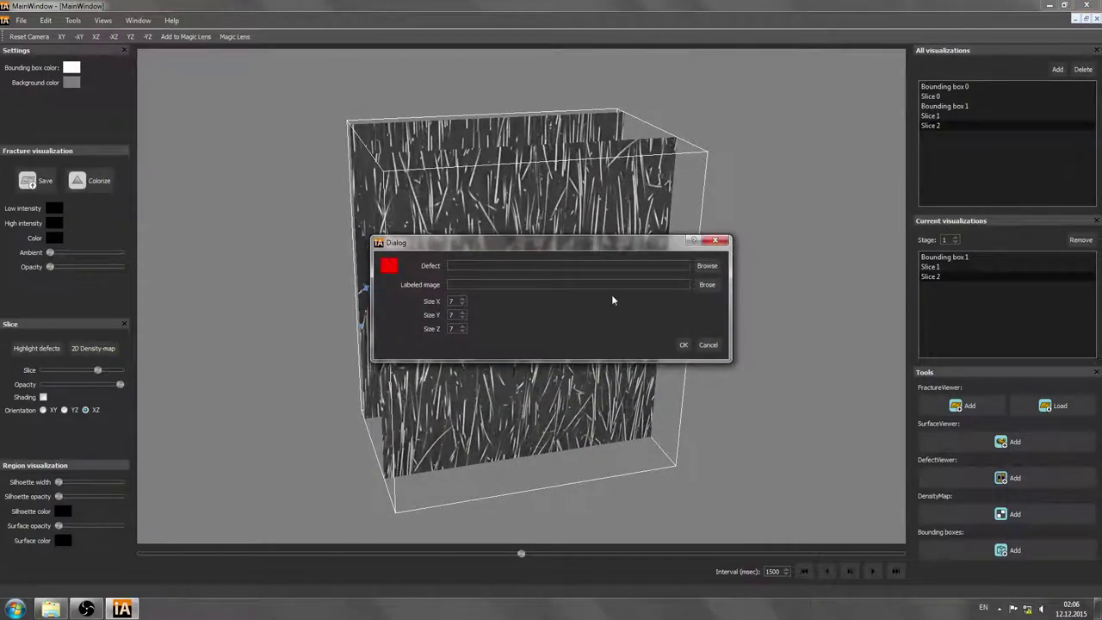
left_click(701, 266)
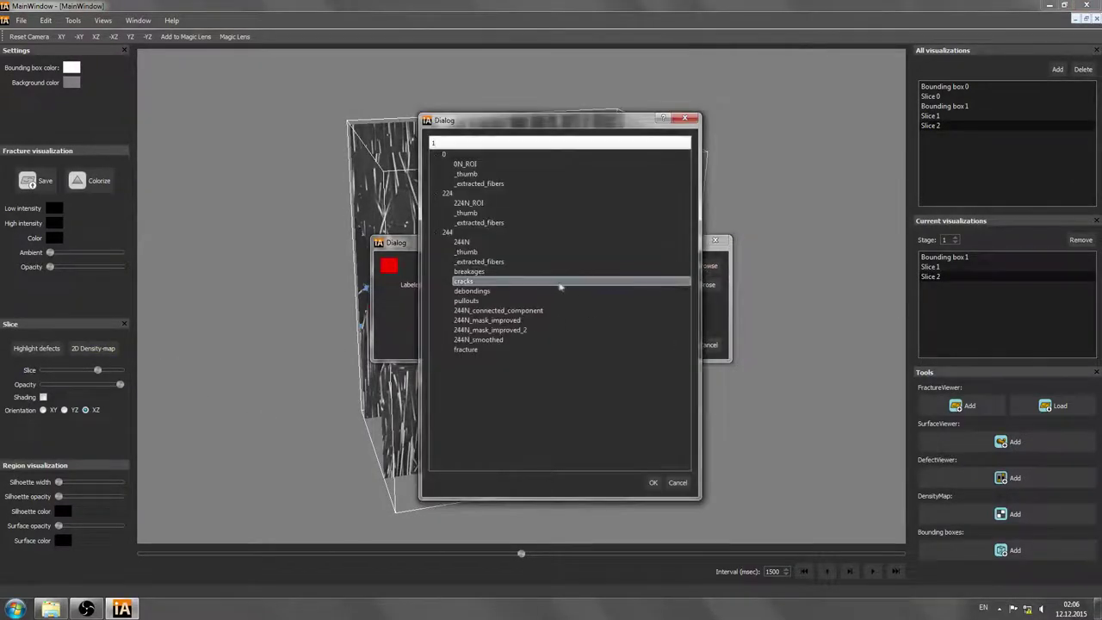
double_click(465, 300)
left_click(389, 268)
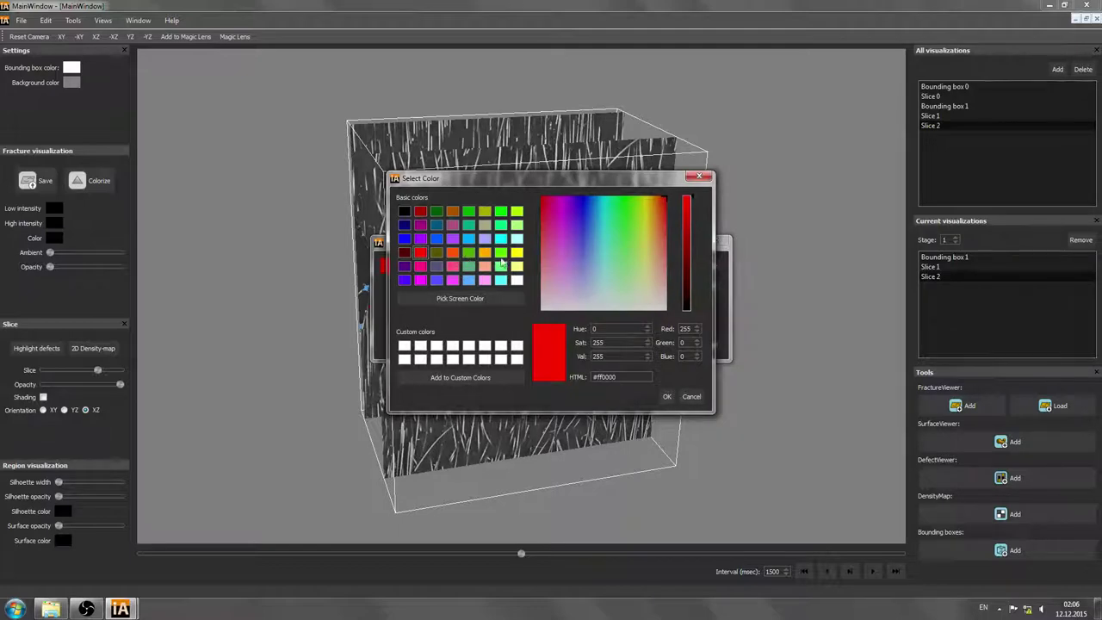
left_click(418, 224)
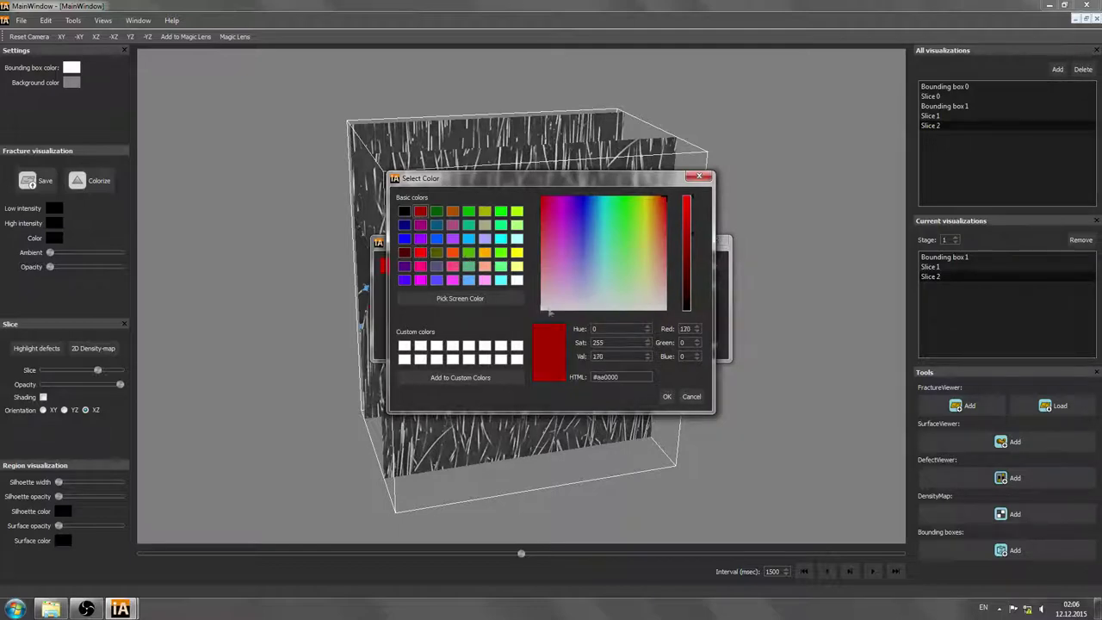
left_click(666, 396)
Step: Assign 244N_connected_component as the density map's labeled image and compute the map
left_click(706, 284)
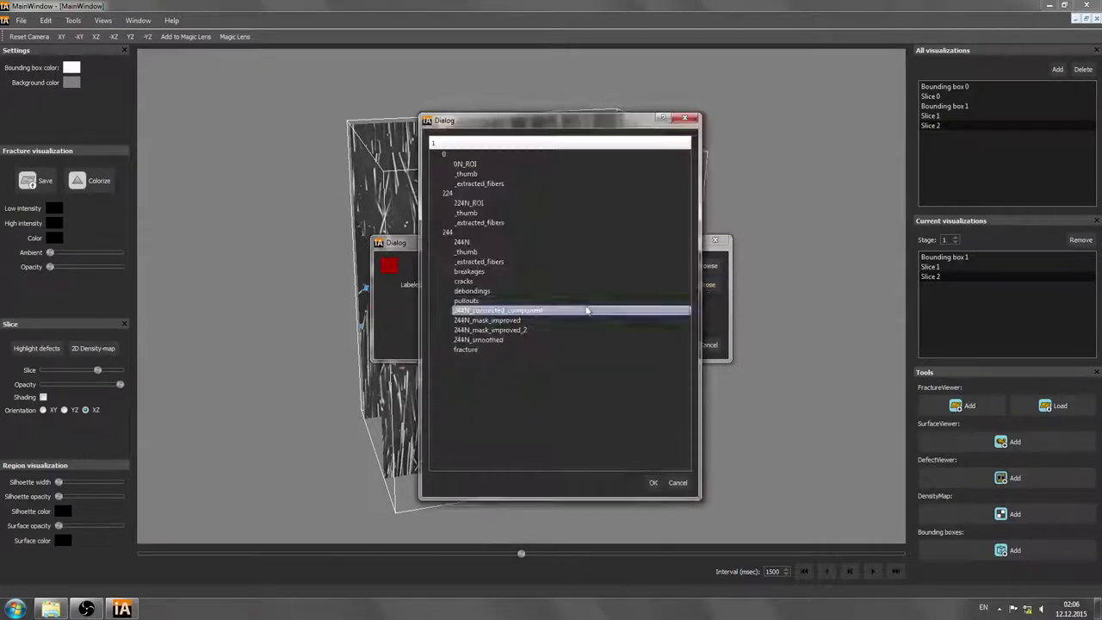
double_click(469, 308)
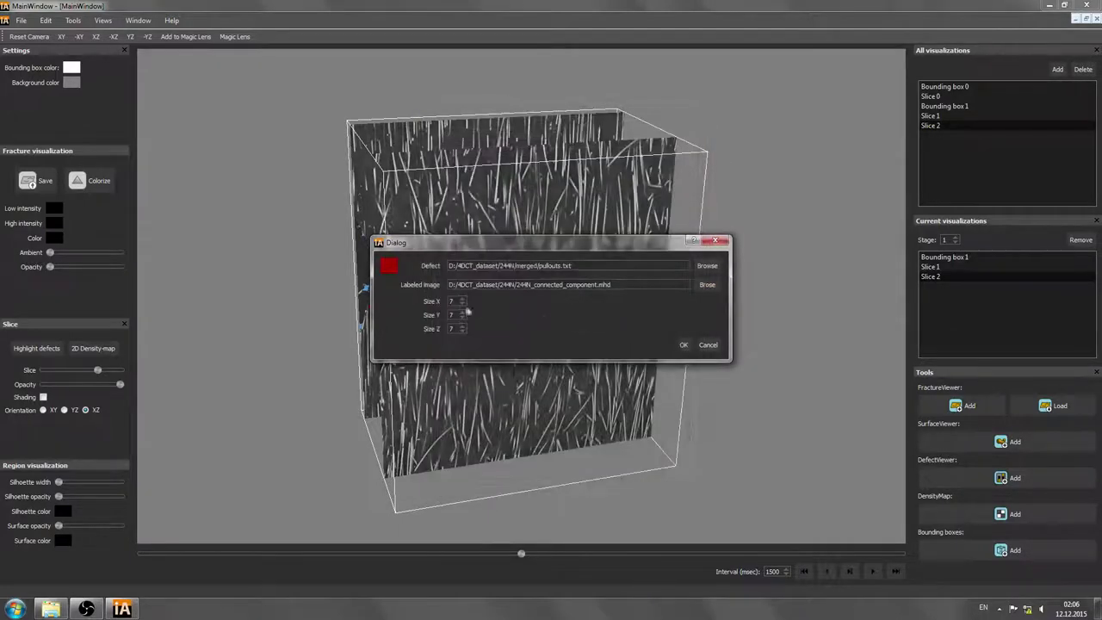
left_click(685, 345)
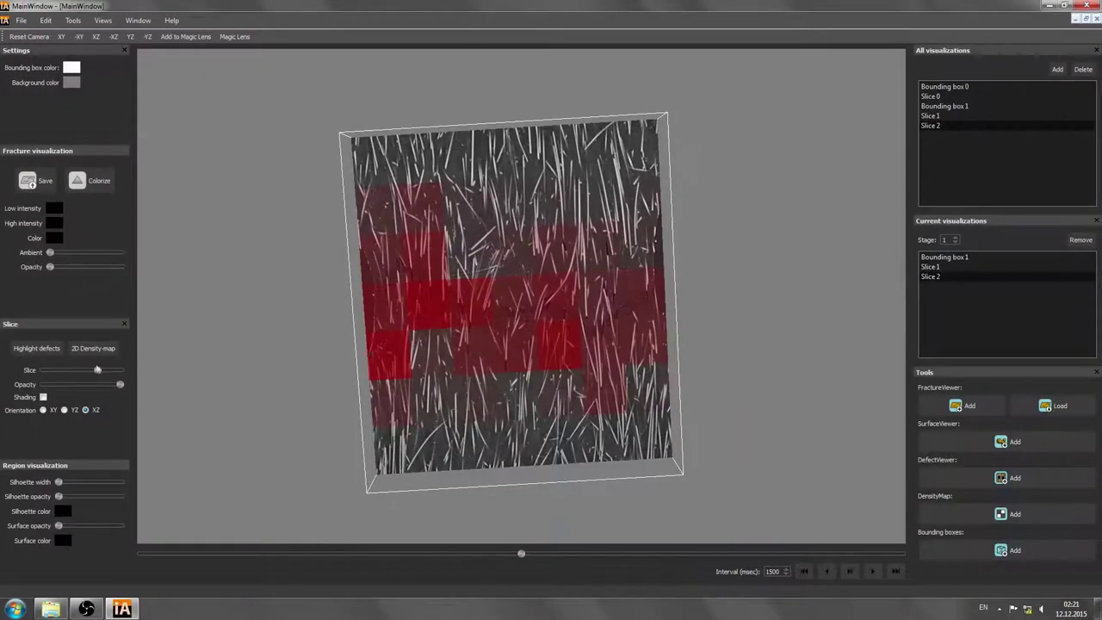
Step: Move the density-map slice near the middle of the volume and examine it from several standard axis views, ending with XZ
mouse_move(98, 369)
left_mouse_down()
mouse_move(119, 370)
mouse_move(77, 369)
left_mouse_up()
left_click_drag(508, 258, 465, 293)
left_click(114, 37)
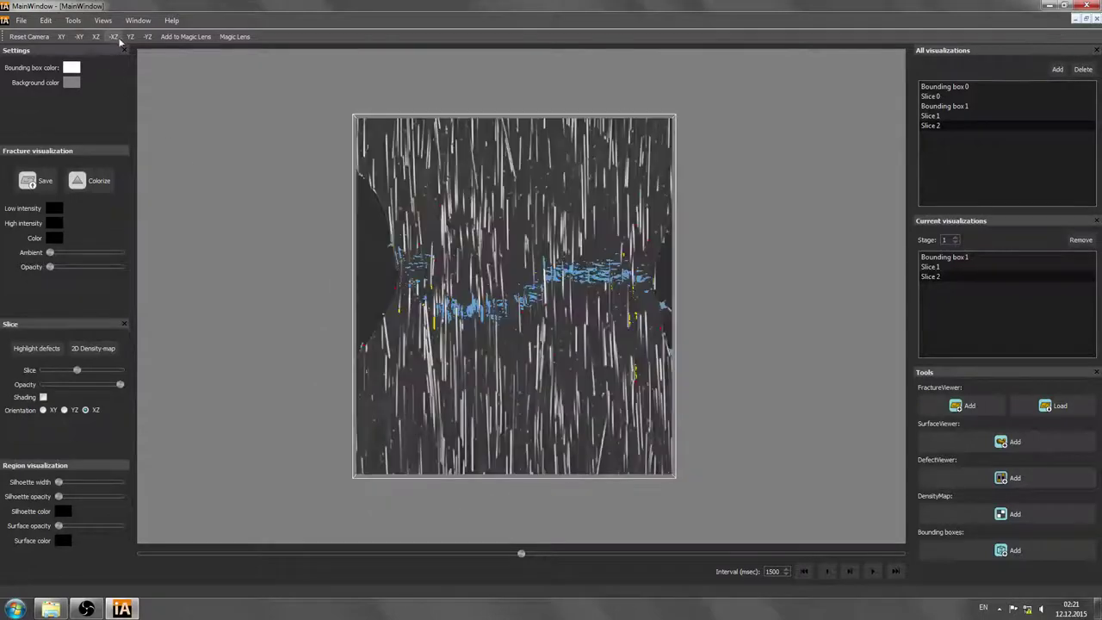
left_click(131, 38)
left_click(148, 38)
left_click(80, 38)
left_click(97, 38)
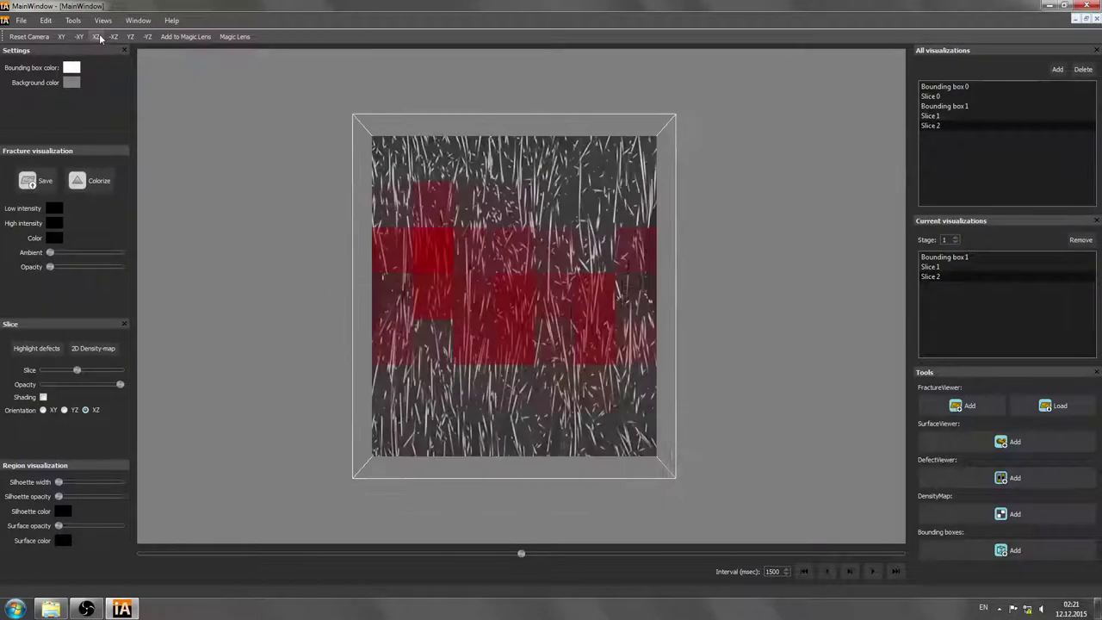
Step: Move the density-map slice close to the defect-highlighted slice and lower its opacity to about a fifth so both overlap visibly
mouse_move(78, 370)
left_mouse_down()
mouse_move(62, 369)
mouse_move(104, 385)
mouse_move(56, 371)
mouse_move(121, 385)
mouse_move(52, 371)
mouse_move(92, 384)
left_mouse_up()
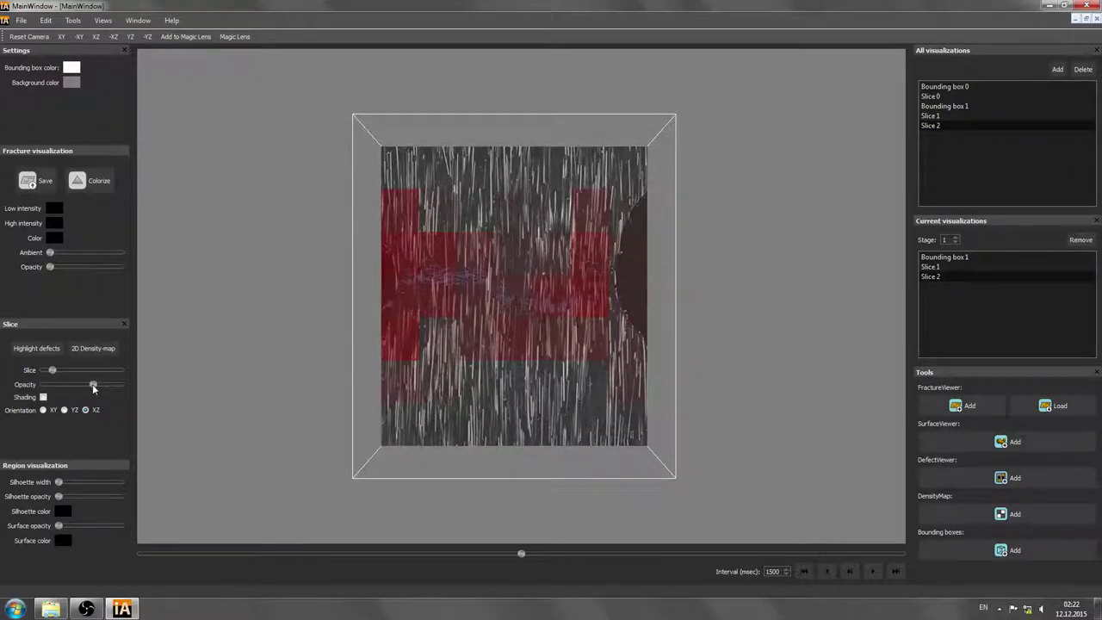
scroll(402, 365, "up", 3)
scroll(402, 365, "down", 1)
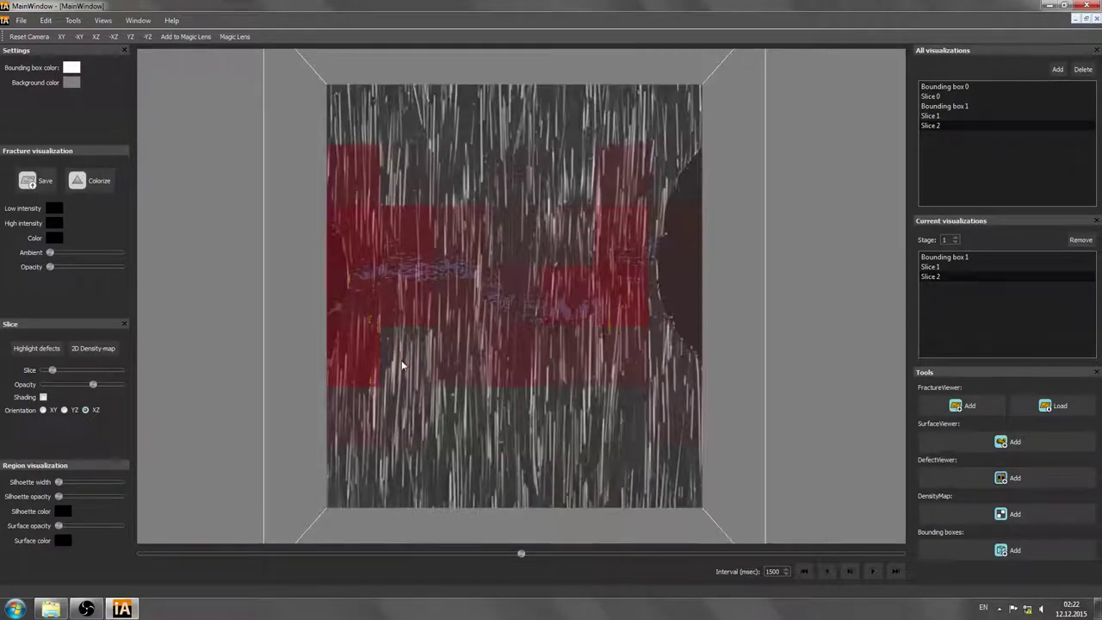
left_click_drag(94, 384, 64, 383)
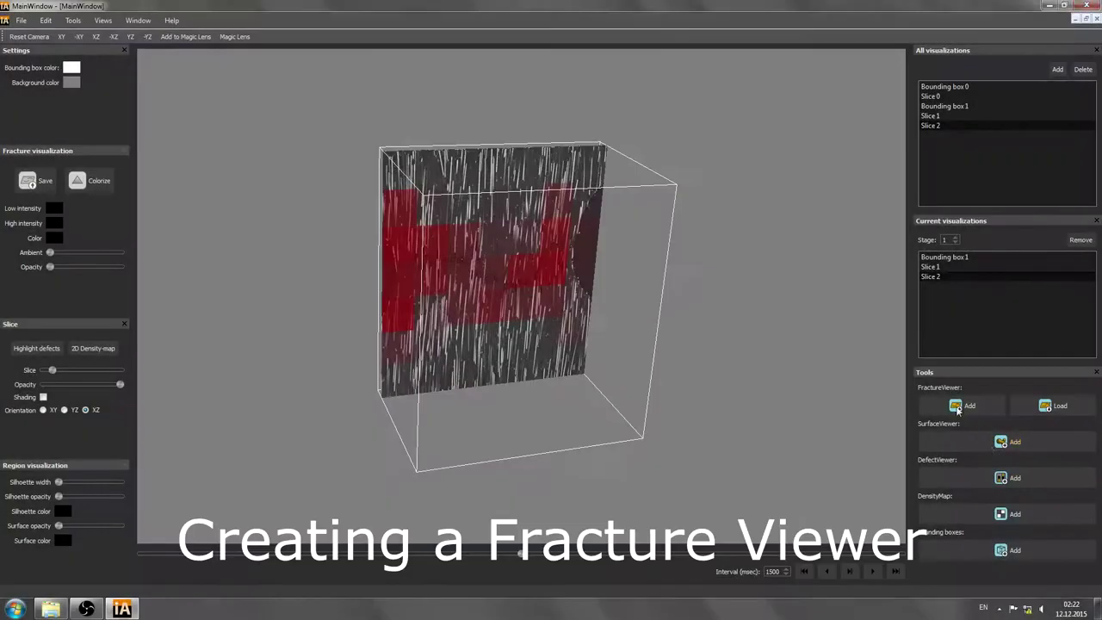
Step: Create a FractureViewer visualization from the 244 stage's 244N_mask_improved_2 image
left_click(957, 406)
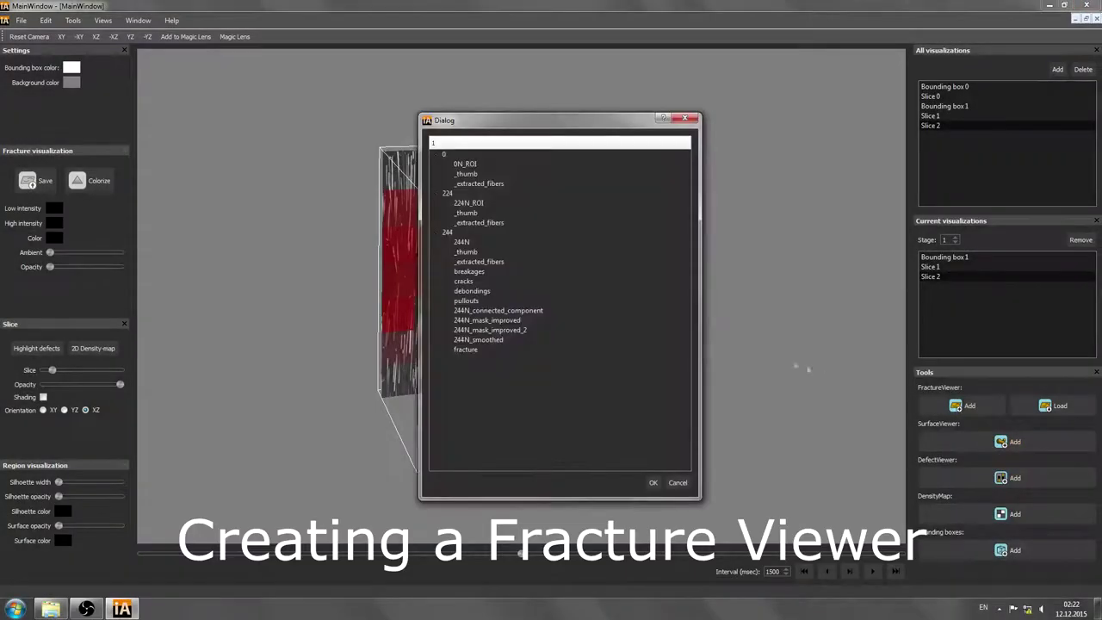
left_click(517, 330)
left_click(651, 486)
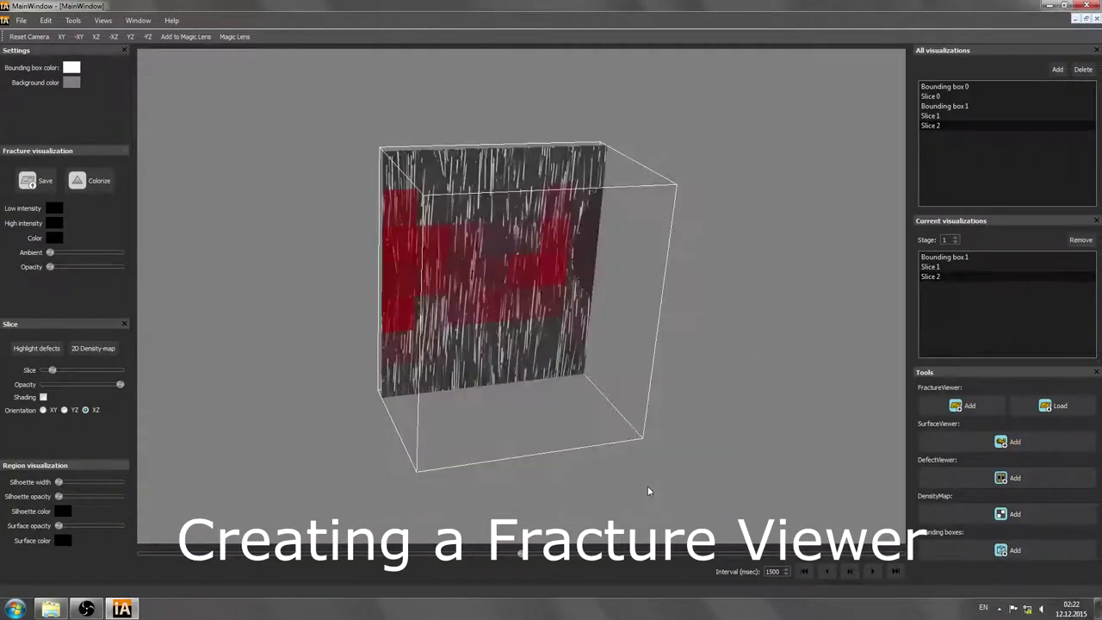
Step: Add the extracted fracture and its fracture bounding box to the current visualizations of stage 1
left_click(978, 136)
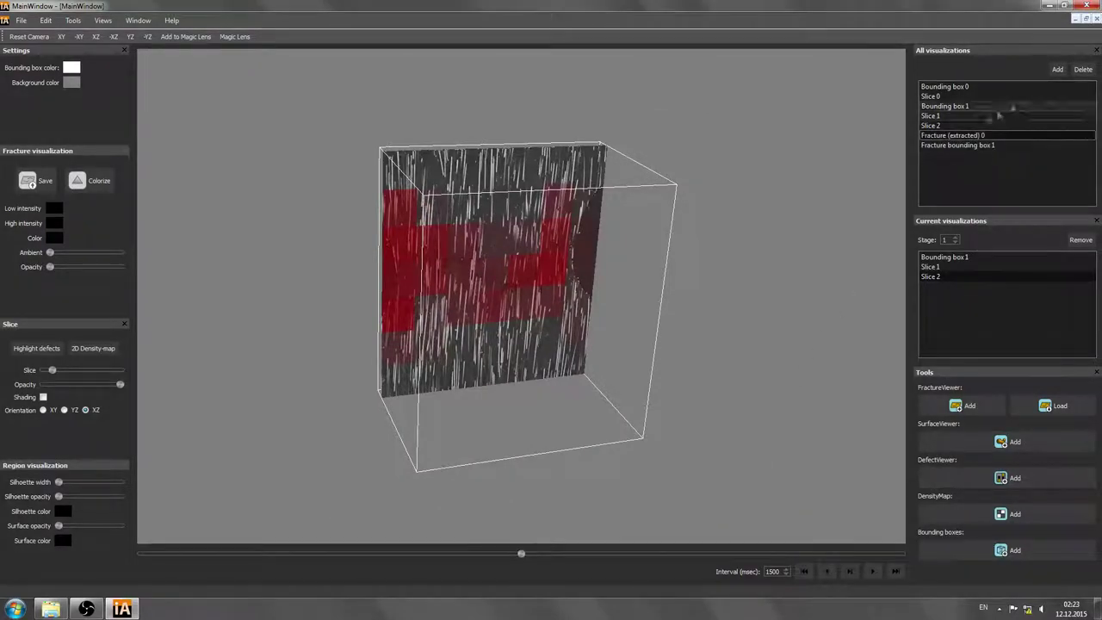
left_click(1056, 72)
left_click_drag(660, 334, 592, 307)
left_click(990, 145)
left_click(1055, 72)
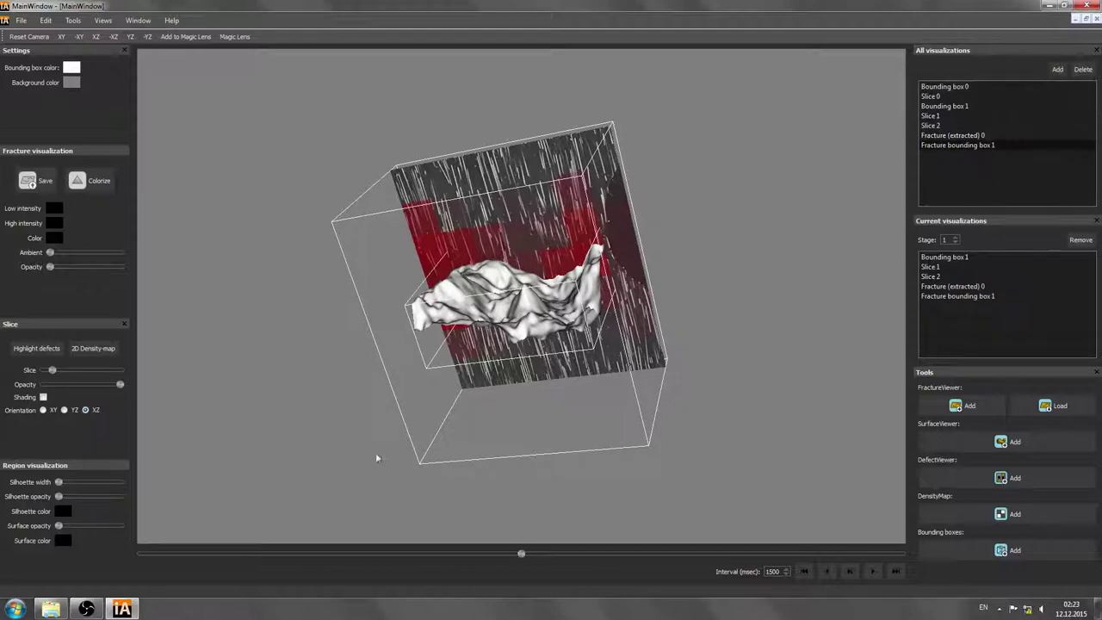
Step: Select the defect-highlighted Slice 1 and move it to about the middle of the volume, cutting through the fracture surface
scroll(755, 283, "up", 3)
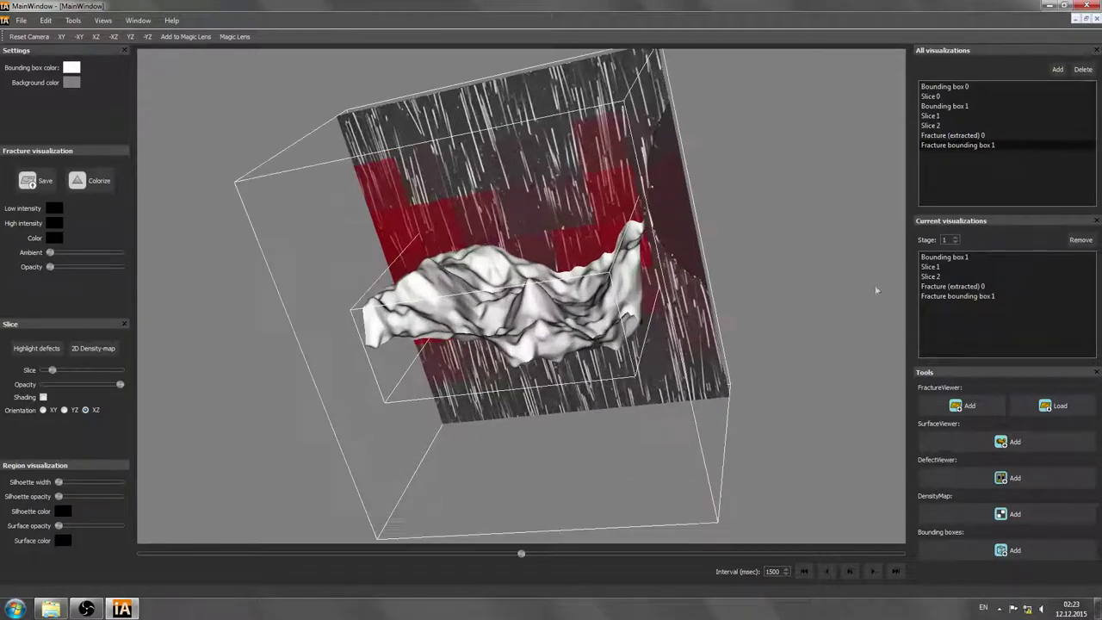
left_click(931, 276)
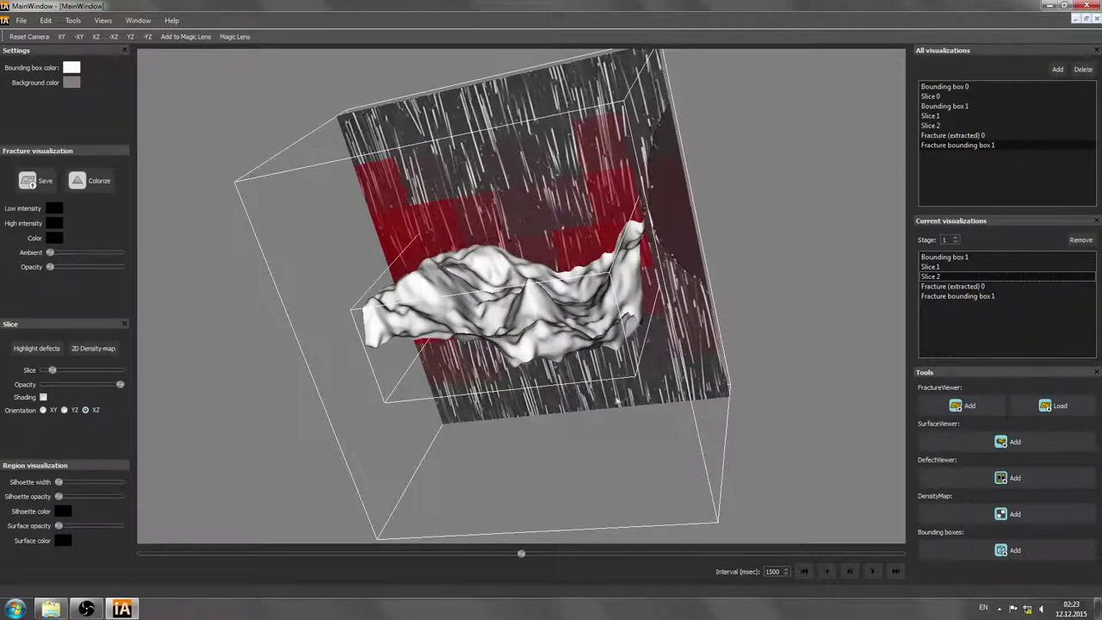
left_click_drag(617, 398, 611, 395, "ctrl")
left_click(933, 267)
left_click_drag(52, 370, 84, 371)
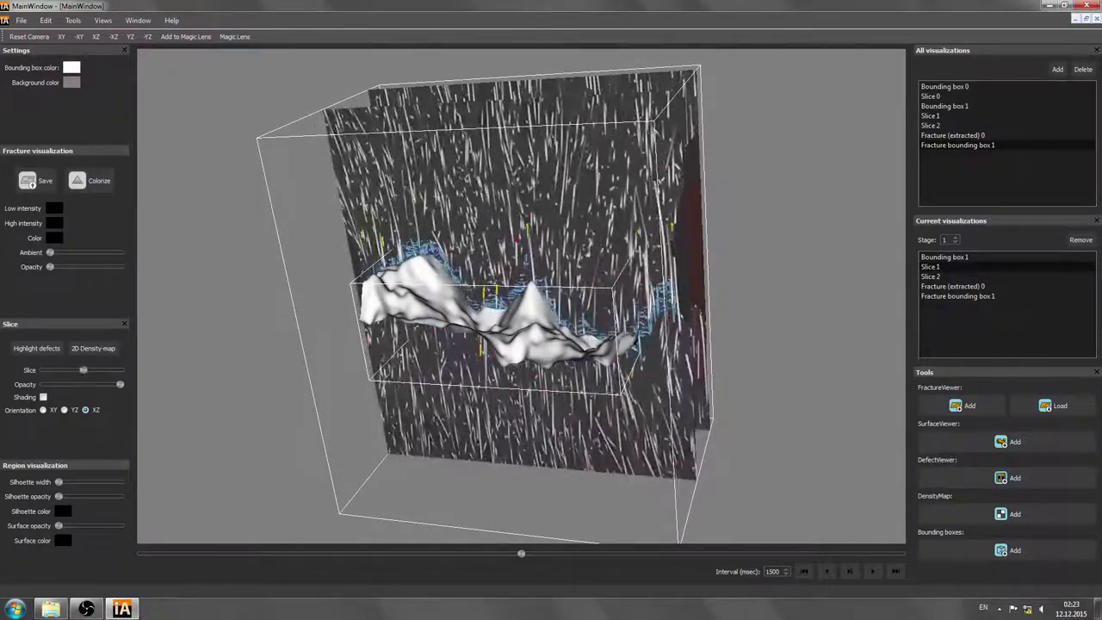
Step: Select the extracted fracture in stage 1 and set its opacity to about 40 percent
left_click(970, 296)
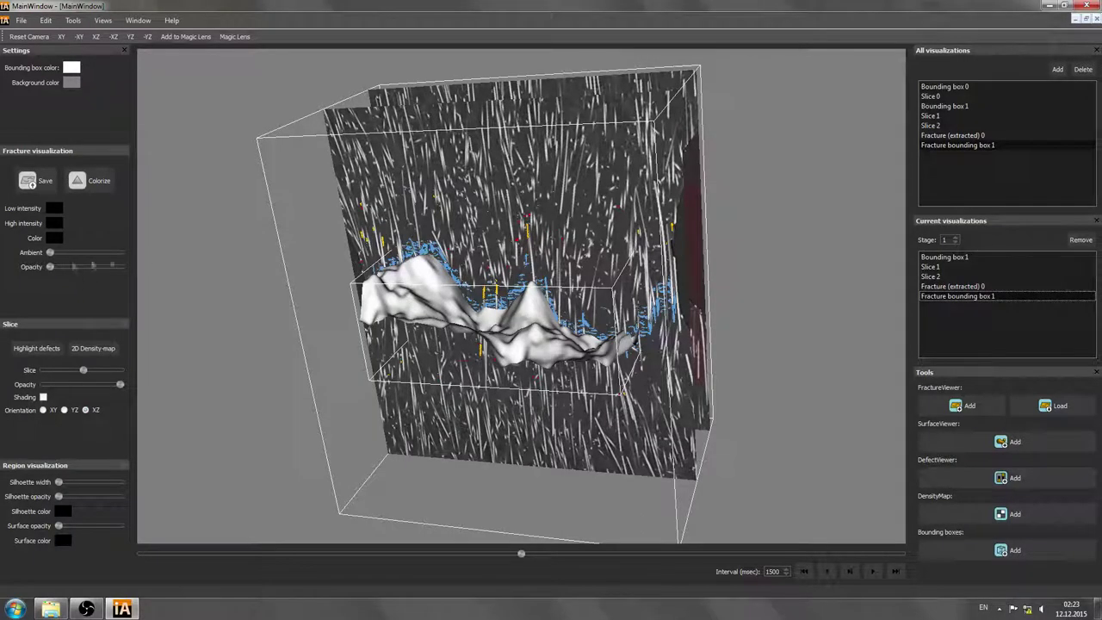
left_click(952, 286)
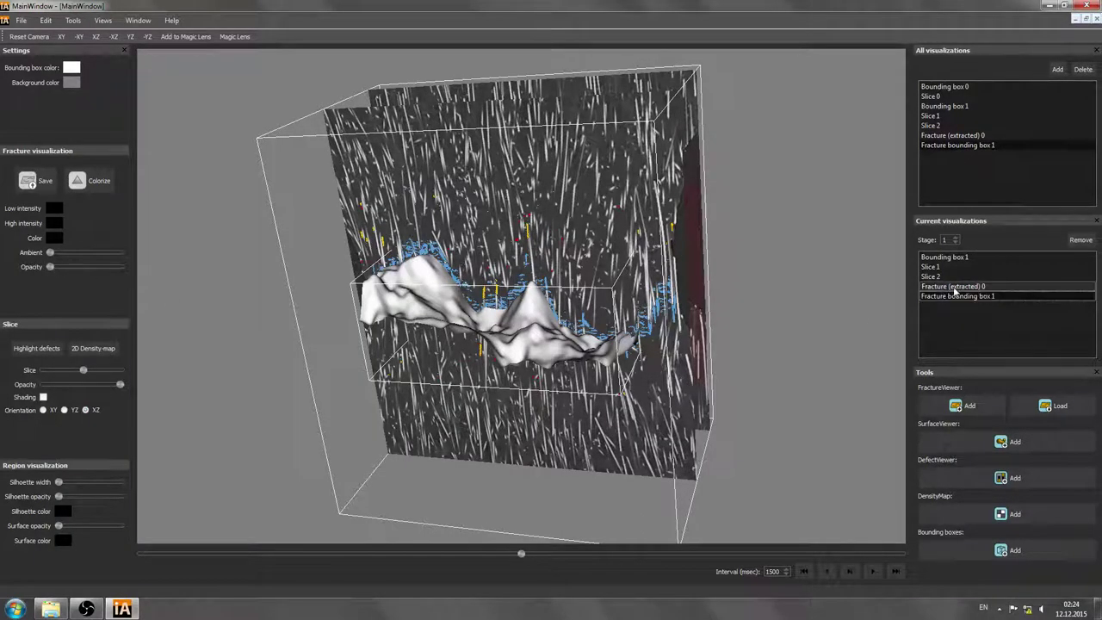
mouse_move(69, 267)
left_mouse_down()
mouse_move(114, 267)
mouse_move(81, 269)
left_mouse_up()
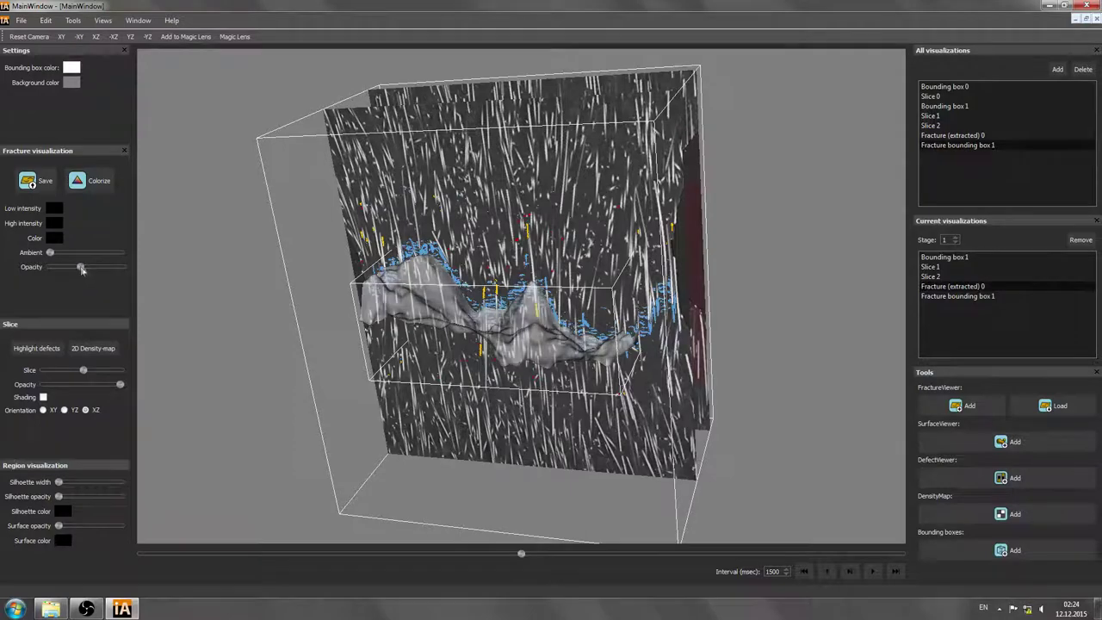
left_click_drag(469, 342, 585, 383)
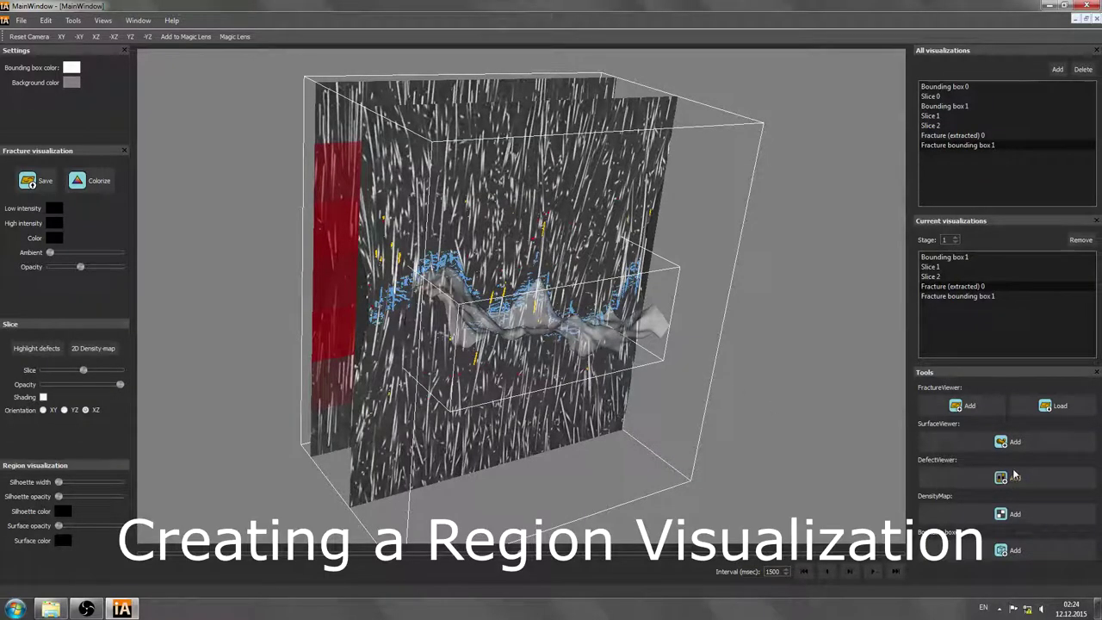
Step: Create a region visualization from the 244 stage's 244N_mask_improved_2 image with threshold 7000 and density map size 18, 12, 20
left_click(1012, 442)
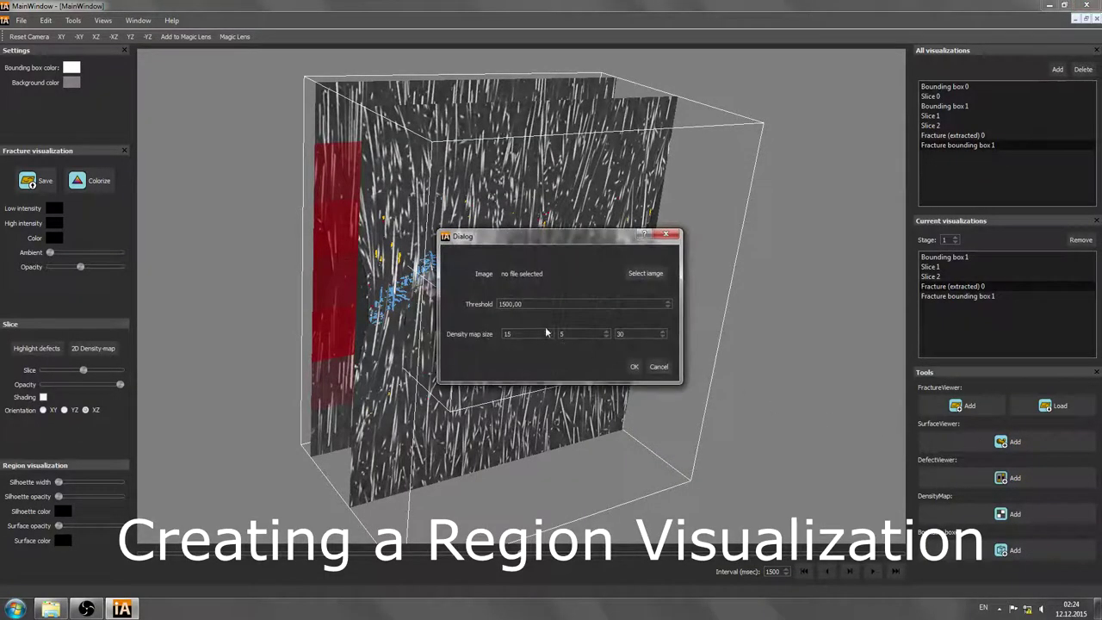
double_click(502, 304)
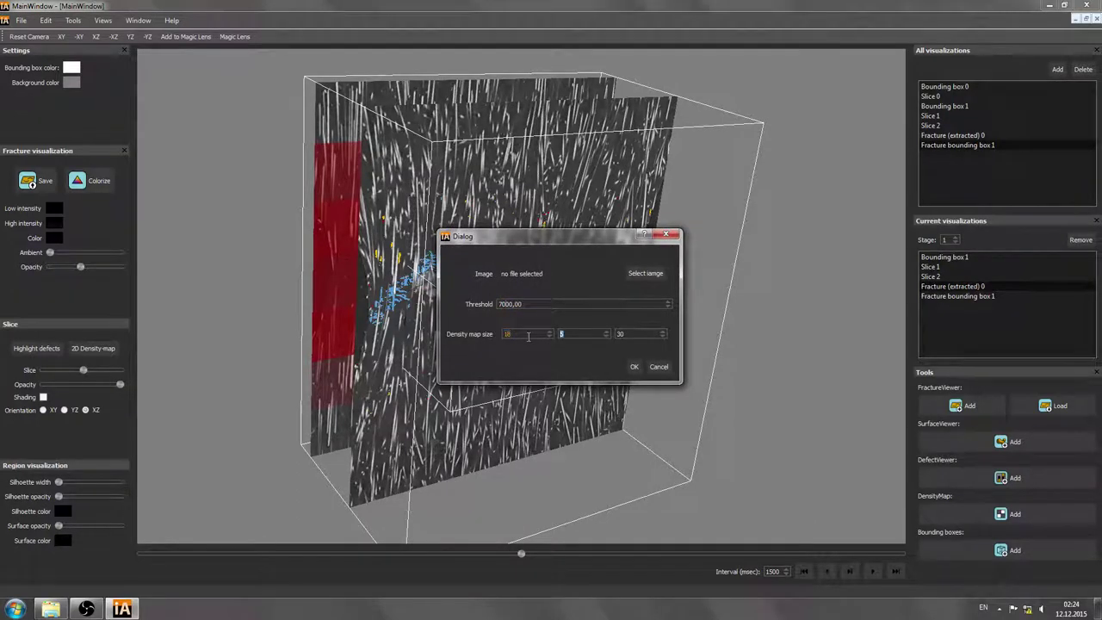
left_click(638, 277)
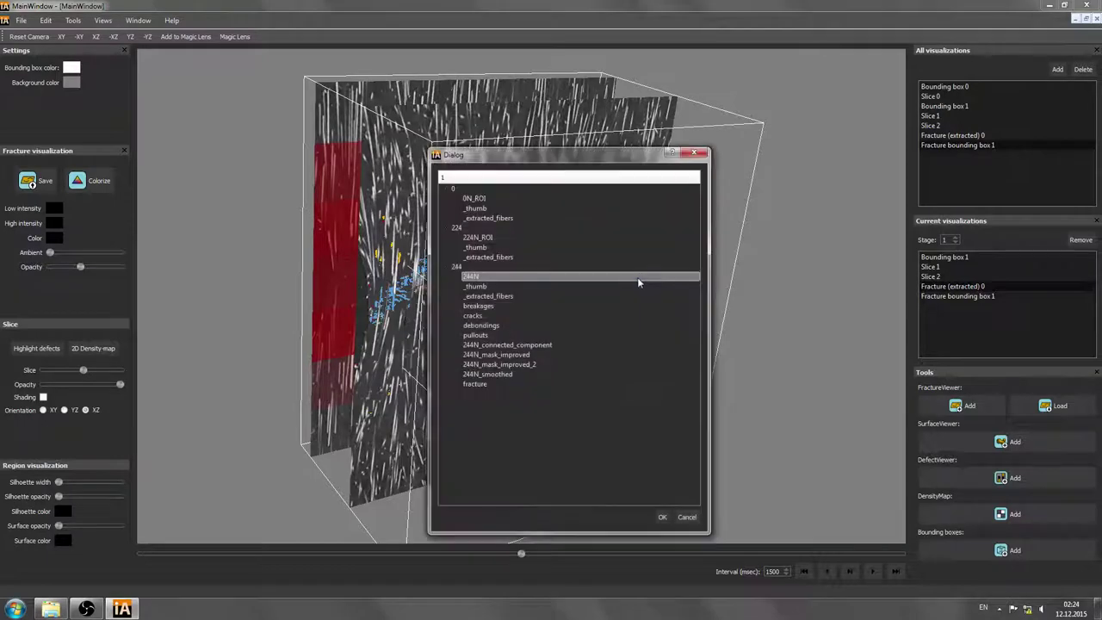
double_click(596, 366)
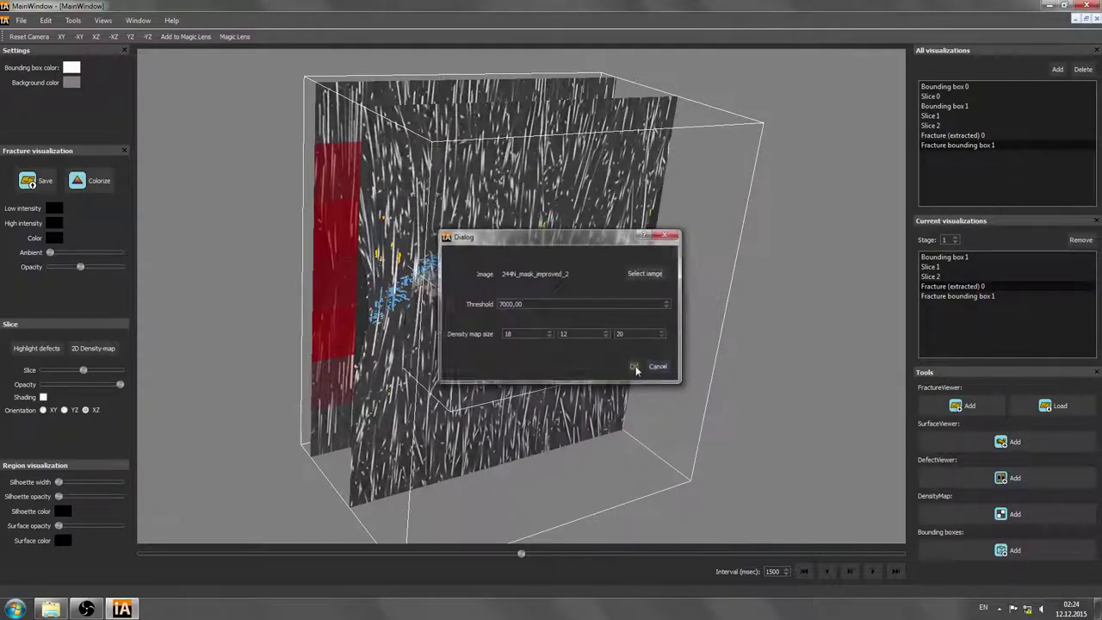
left_click(634, 365)
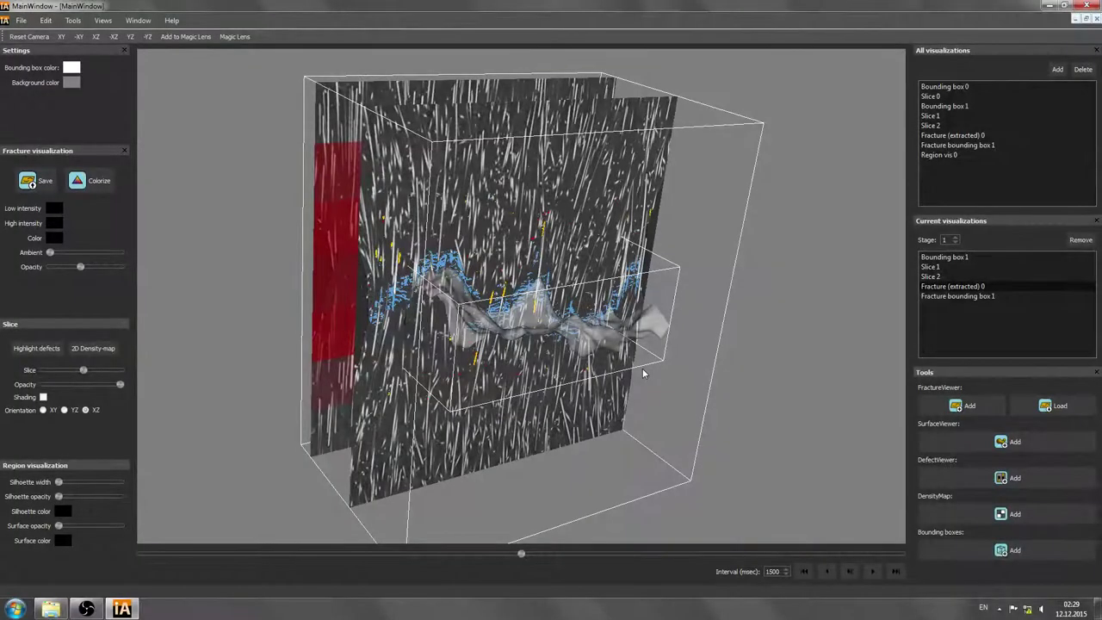
Step: Add Region vis 0 to the current visualizations of stage 1
left_click(947, 155)
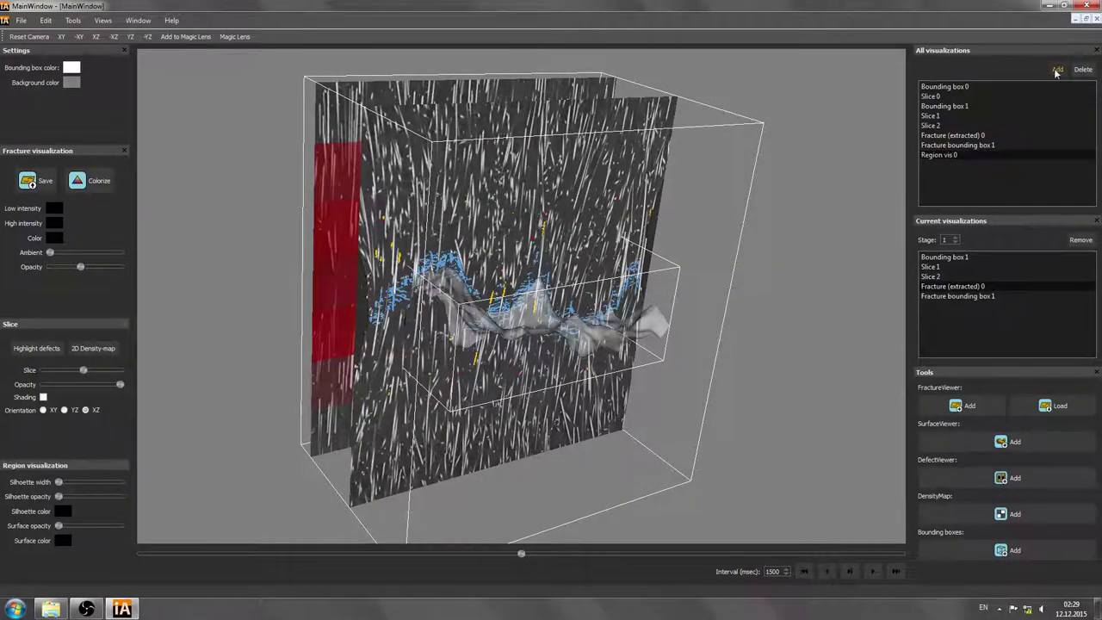
left_click(1056, 71)
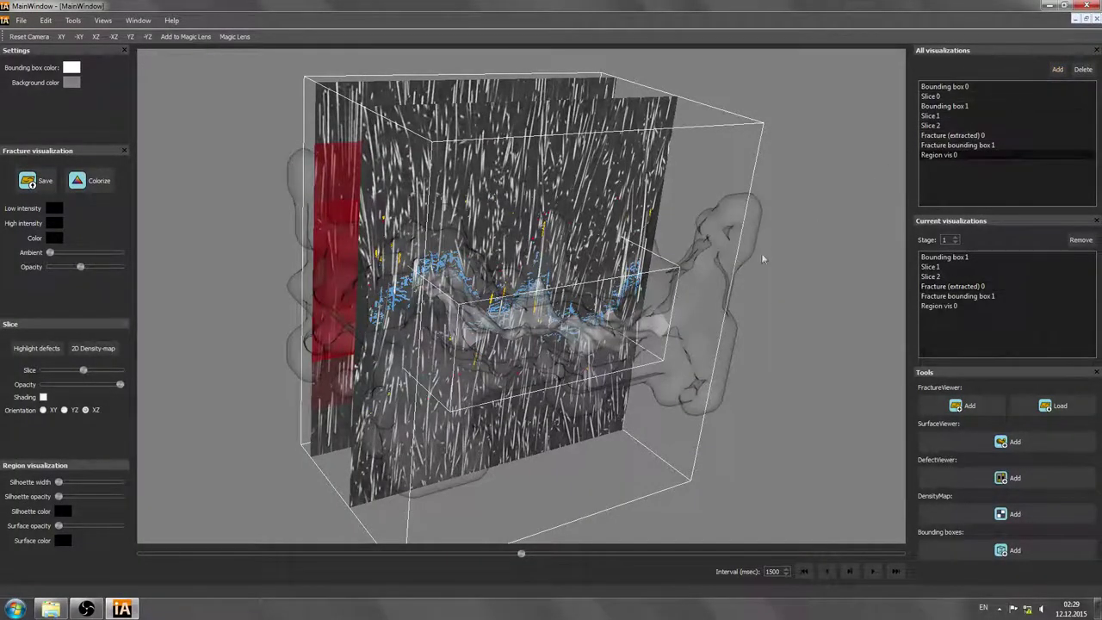
left_click_drag(641, 380, 622, 366)
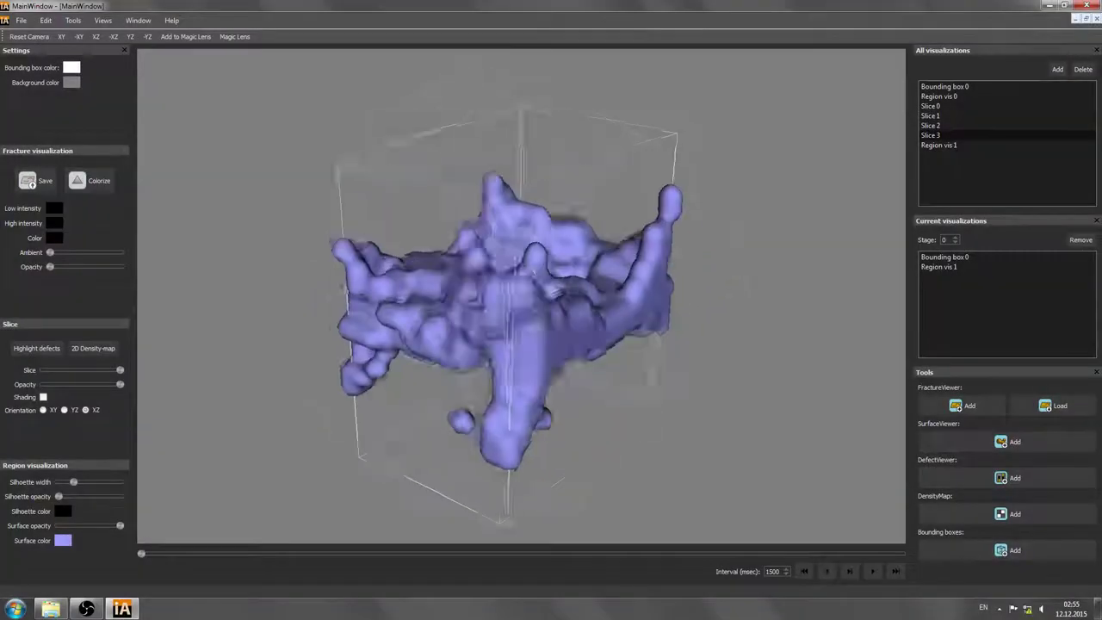
Step: Add Slice 3 to the current visualizations of stage 0, alongside the blue region surface
left_click_drag(301, 341, 725, 280)
left_click(936, 136)
left_click(1058, 70)
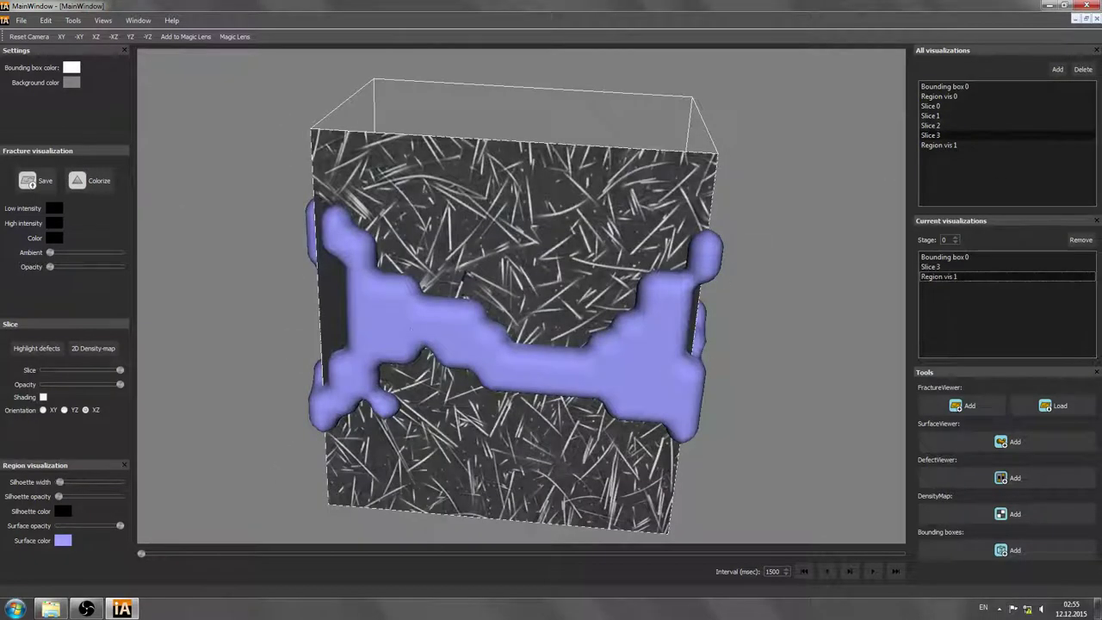
Step: Select Slice 3 in stage 0 and move it to about the middle of the volume, cutting through the region surface
left_click(955, 270)
left_click_drag(732, 344, 523, 325)
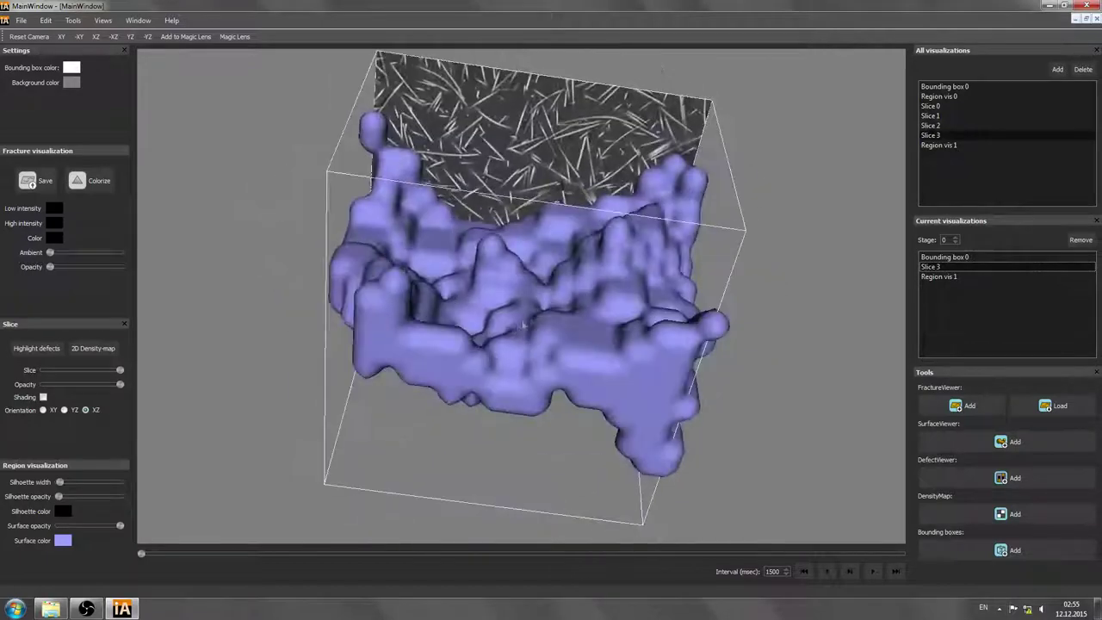
left_click_drag(120, 371, 86, 384)
scroll(516, 361, "up", 1)
left_click_drag(516, 362, 503, 271)
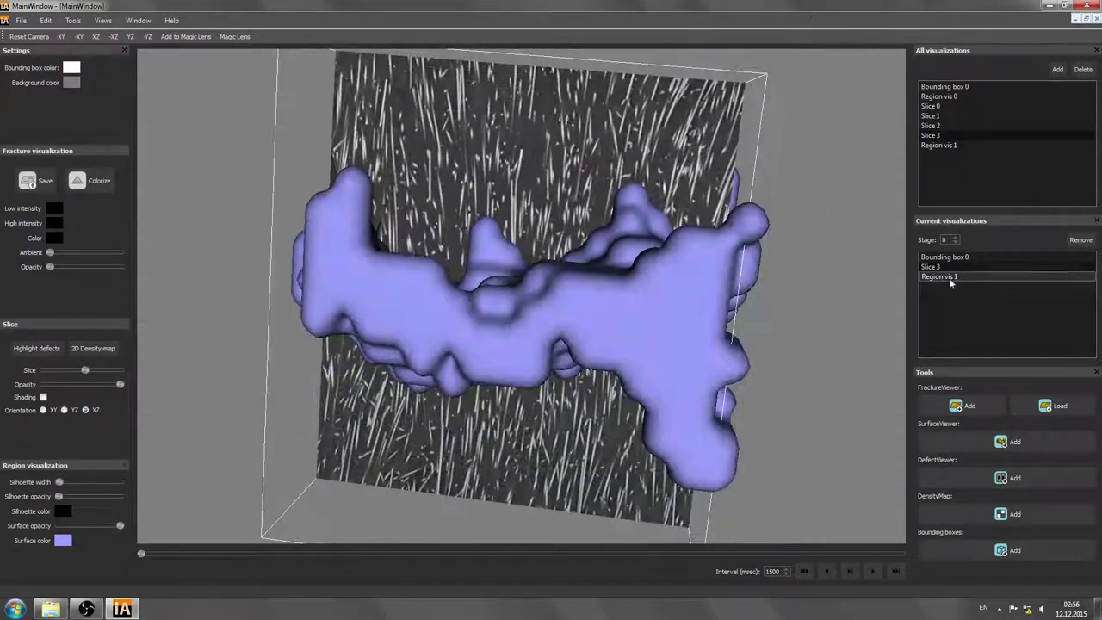
Step: Set Region vis 1's surface opacity to about 30 percent, silhouette width to about 65 percent and silhouette opacity to about 30 percent
left_click_drag(113, 526, 75, 526)
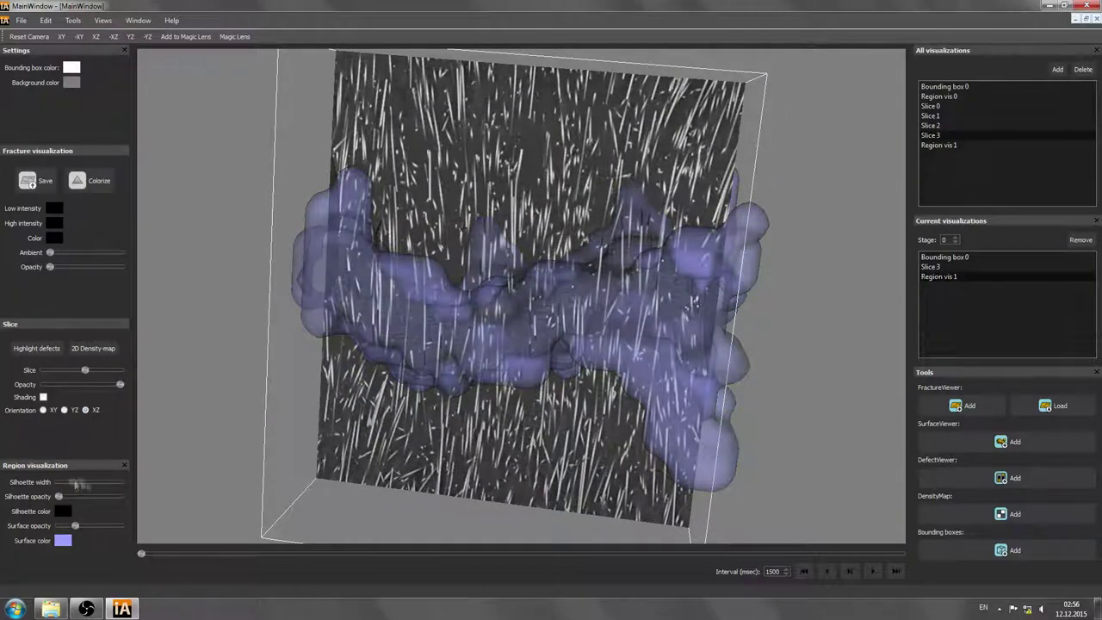
left_click_drag(113, 487, 105, 483)
left_click_drag(59, 497, 76, 497)
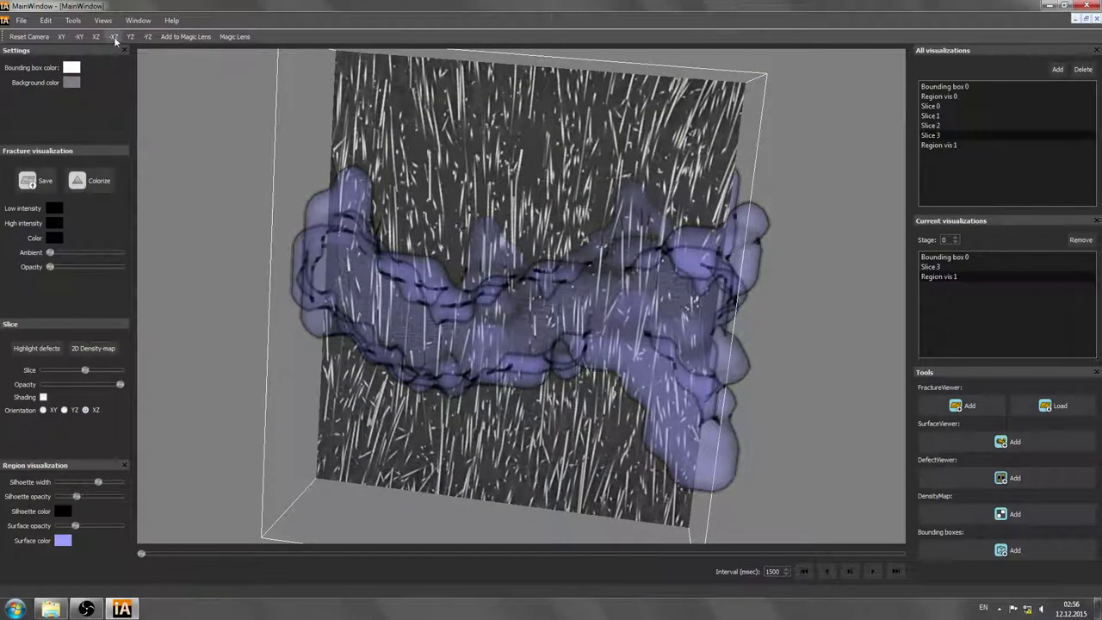
Step: Change Region vis 1's silhouette color to yellow (#ffff00) while looking along the -XZ direction
left_click(114, 36)
left_click(63, 510)
left_click(516, 252)
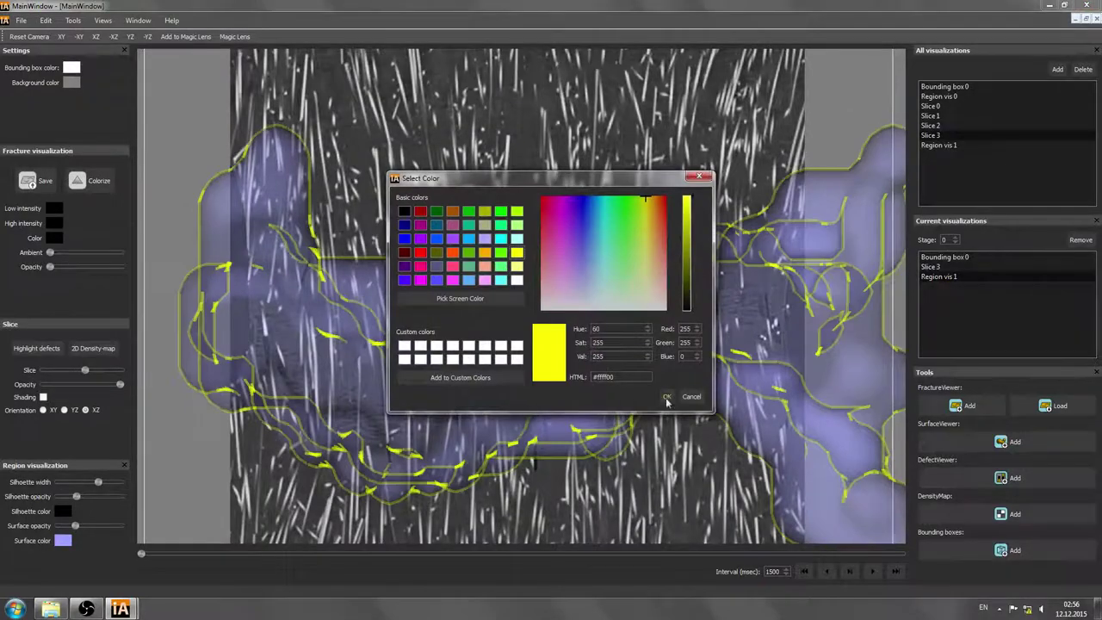
left_click(666, 397)
Step: Narrow Region vis 1's silhouette width to about 40 percent and raise its silhouette opacity to about 55 percent
left_click_drag(99, 483, 83, 482)
mouse_move(75, 497)
left_mouse_down()
mouse_move(101, 499)
mouse_move(91, 497)
left_mouse_up()
left_click_drag(470, 148, 450, 226)
left_click_drag(534, 333, 506, 272)
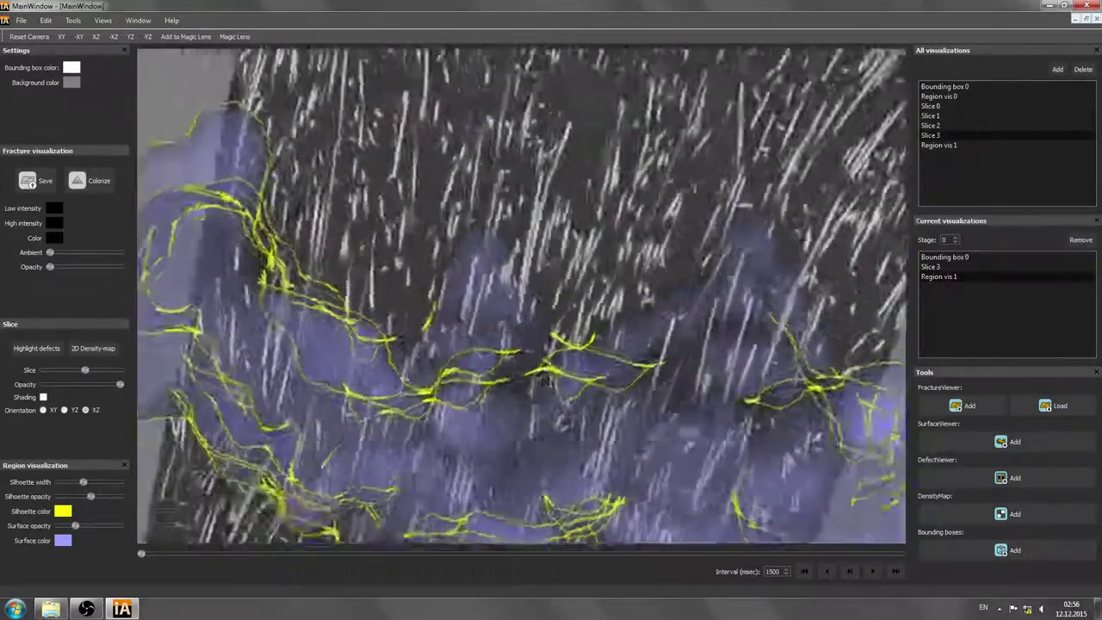
left_click_drag(546, 381, 473, 335)
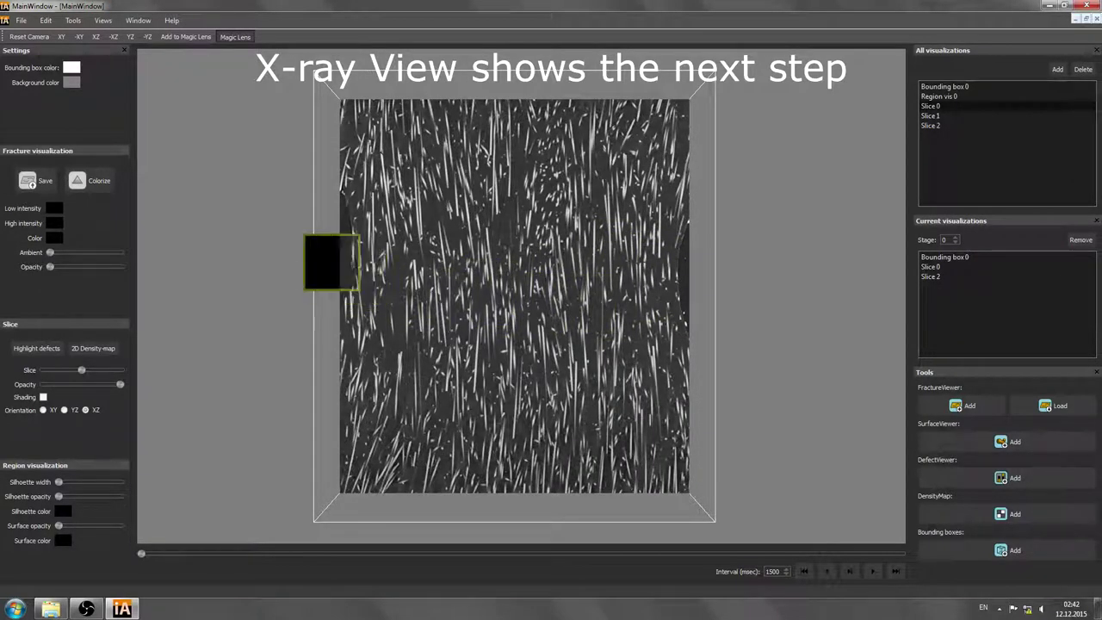
Step: Turn off the Magic Lens and select Slice 1 among all visualizations
left_click(237, 37)
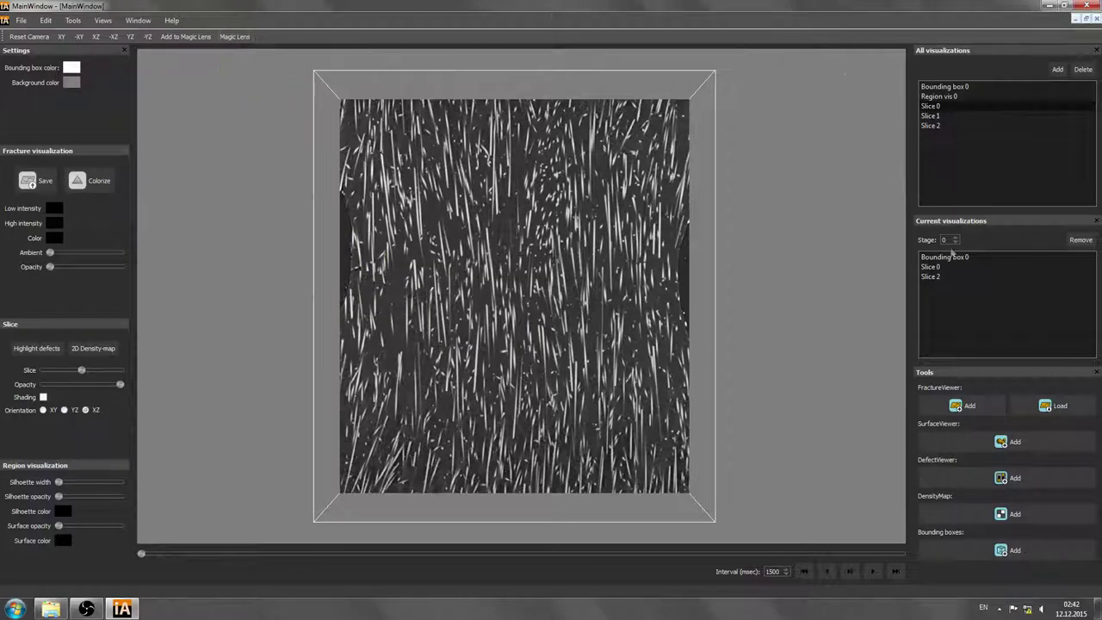
left_click(937, 117)
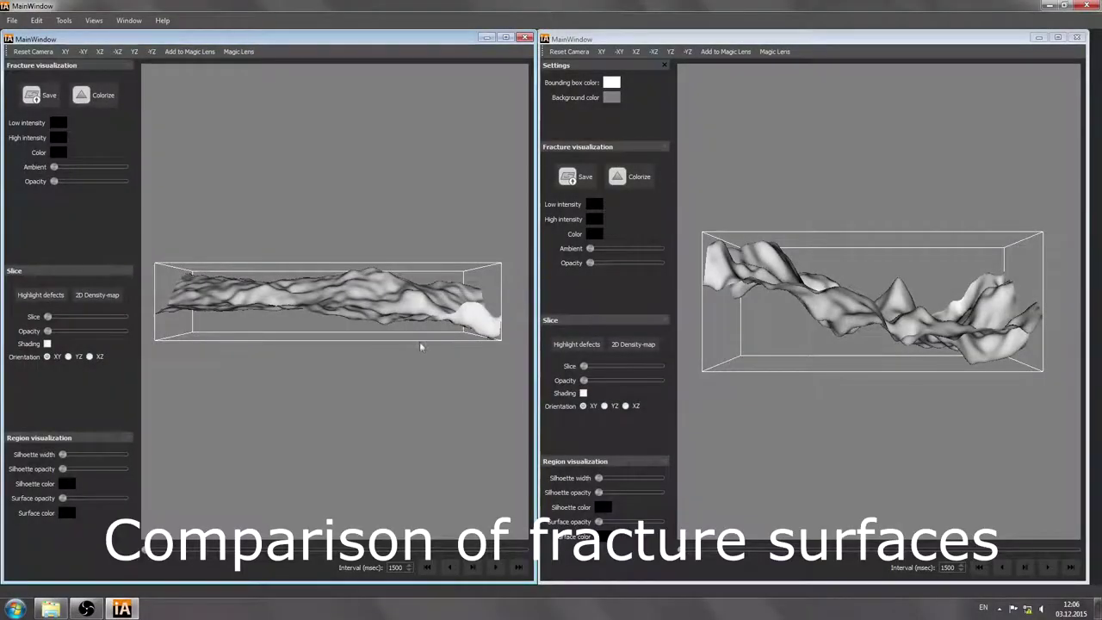
Step: Examine the extracted fracture surfaces in both windows from oblique and side angles to compare their shapes
left_click_drag(421, 346, 330, 423)
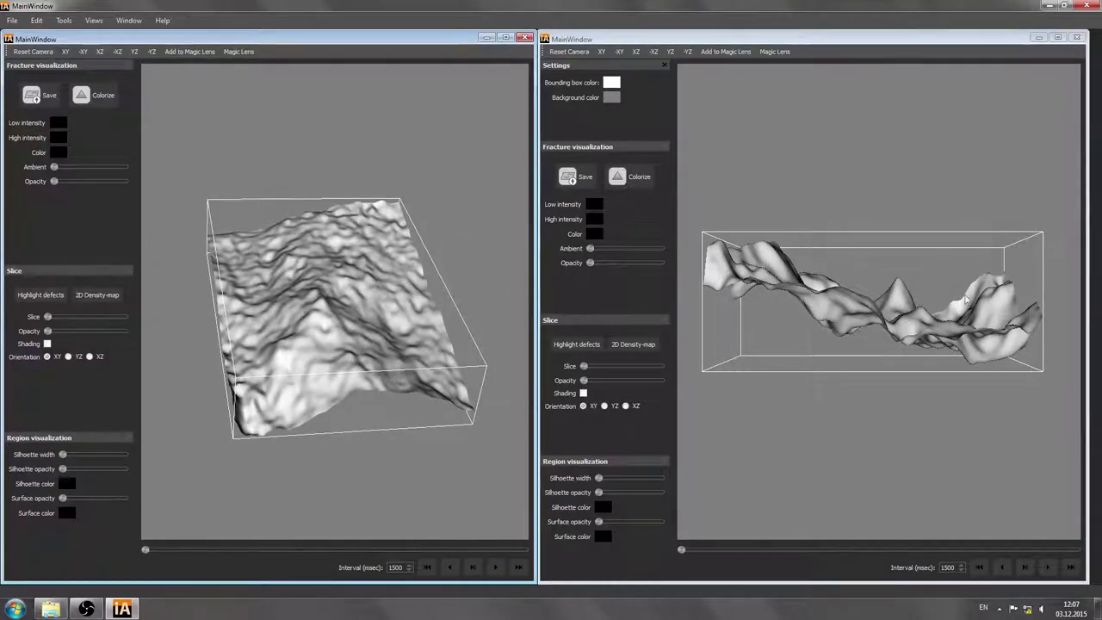
left_click_drag(1024, 315, 869, 417)
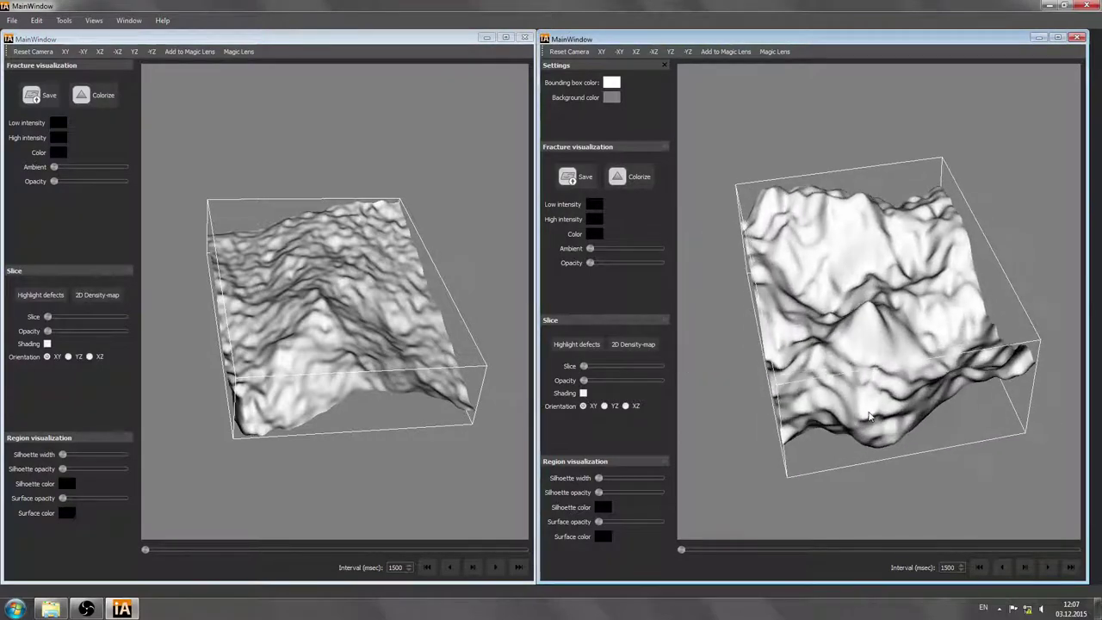
left_click(376, 381)
left_click_drag(326, 381, 456, 439)
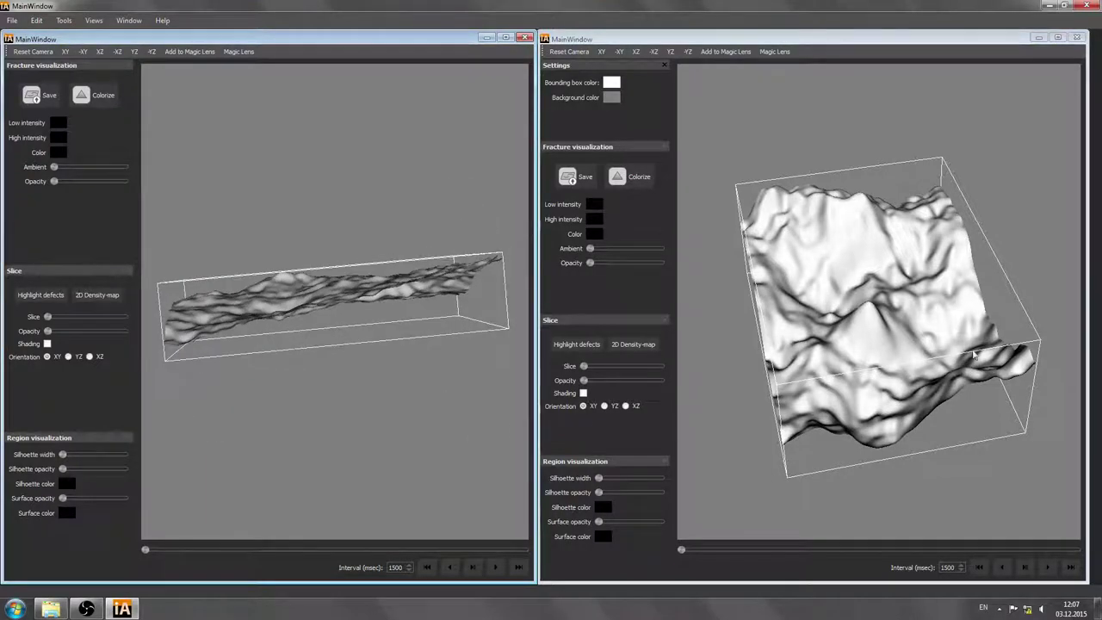
left_click_drag(944, 375, 986, 307)
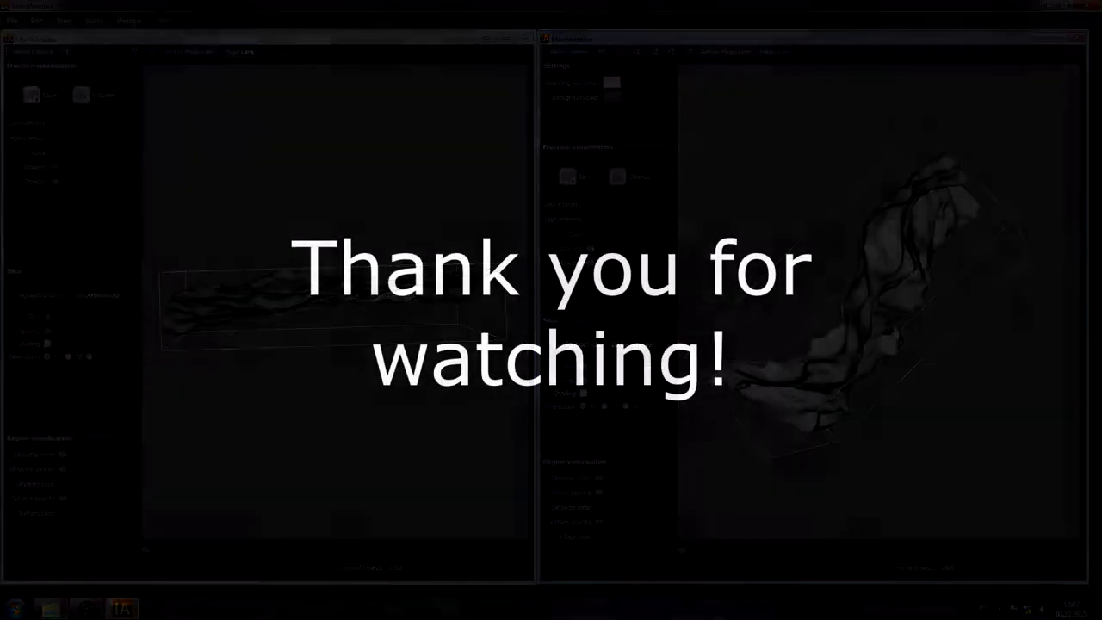